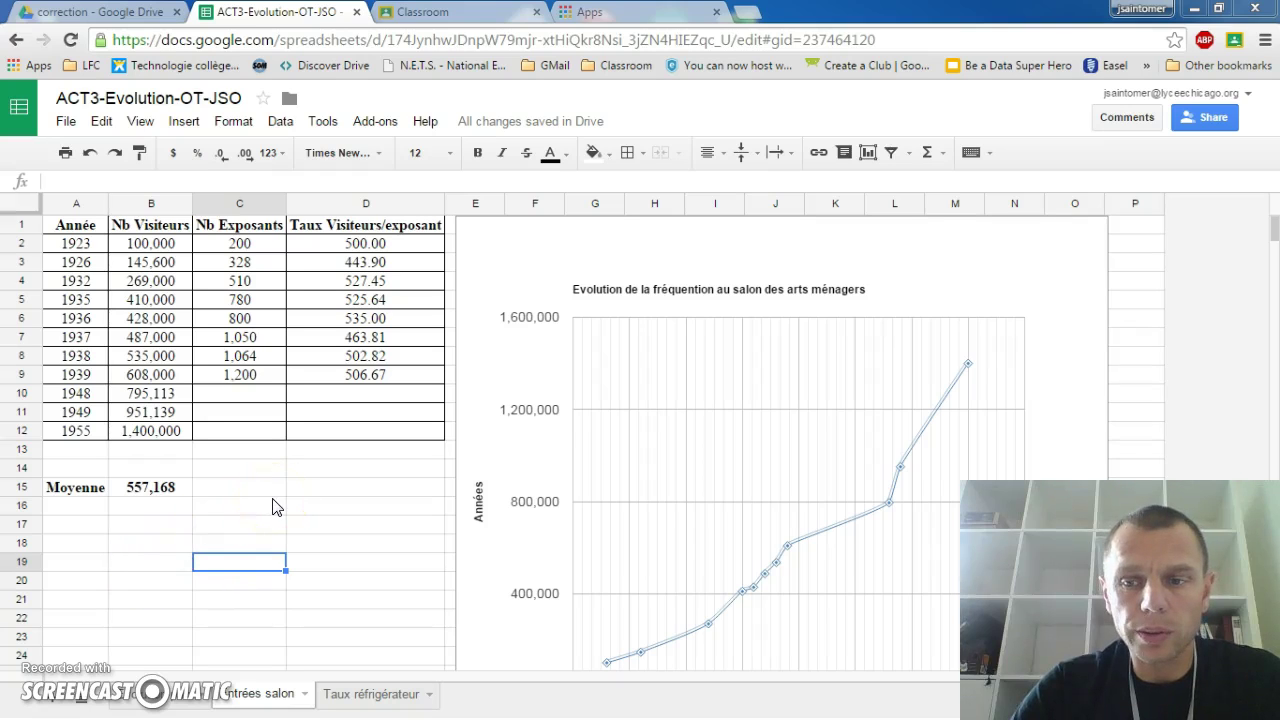
- Export the current Entrées salon sheet as a PDF that includes the document title and sheet names, saving it to the Desktop
left_click(66, 121)
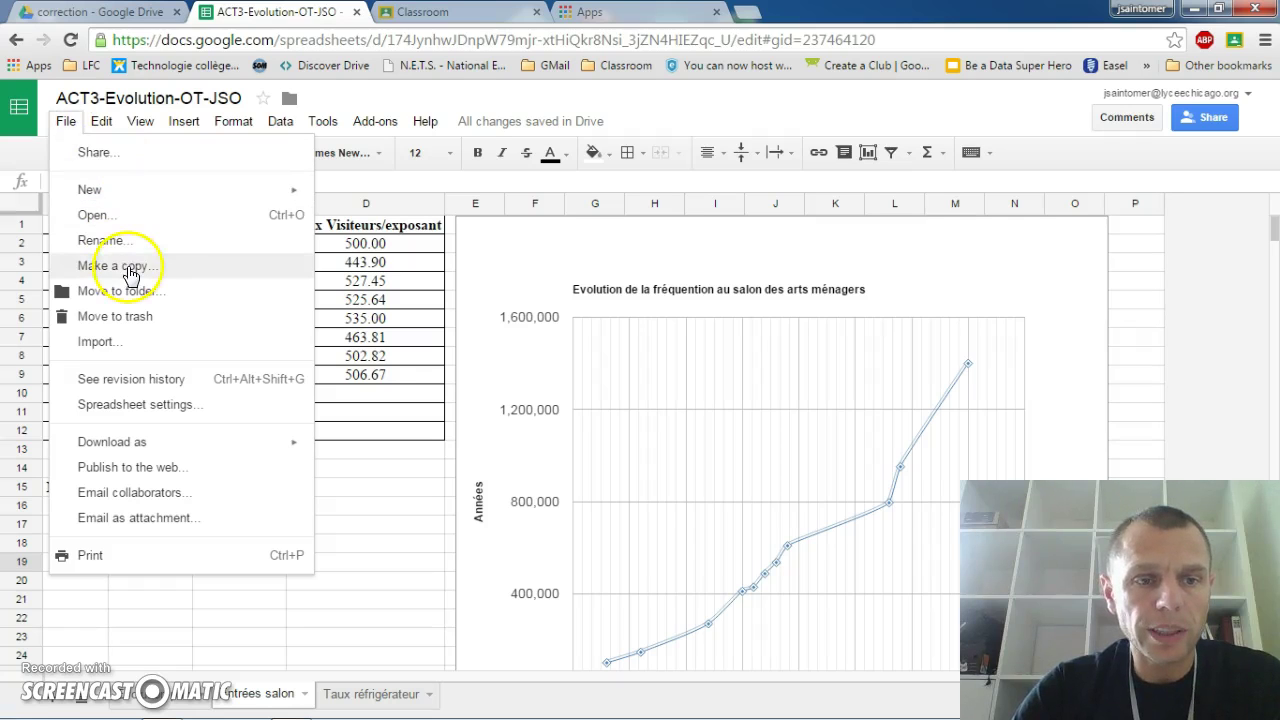
mouse_move(135, 450)
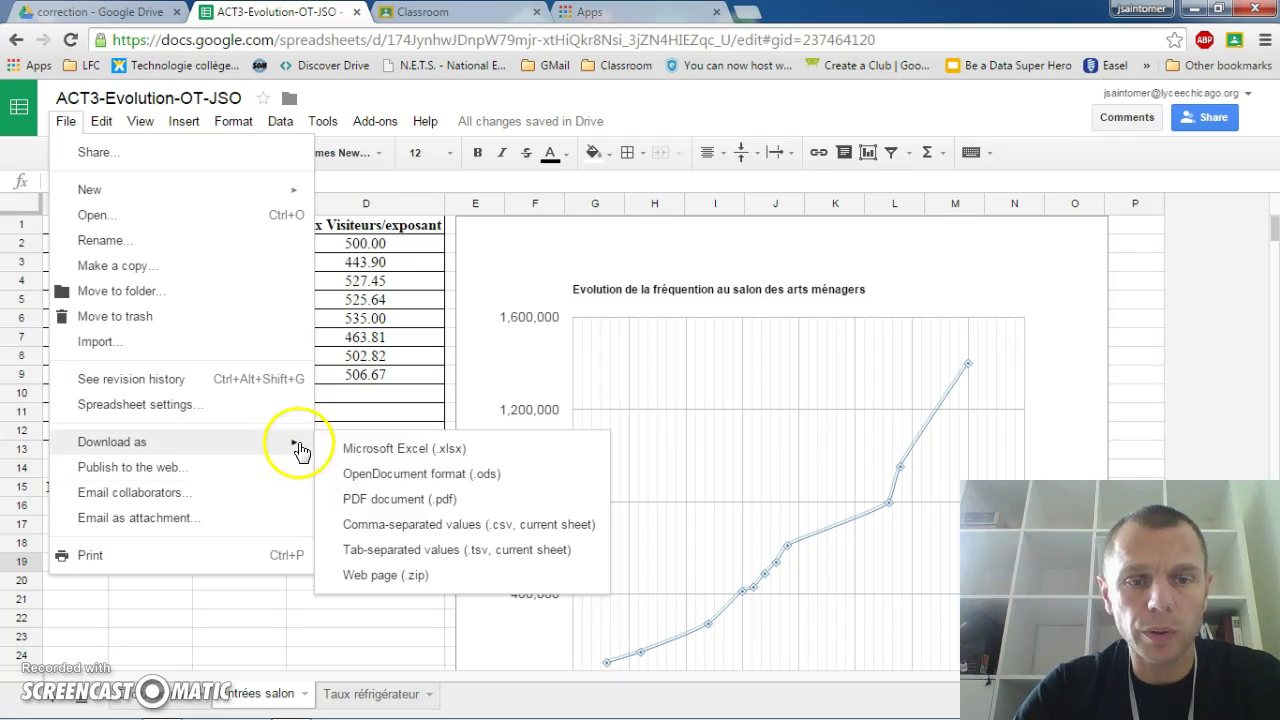
left_click(378, 505)
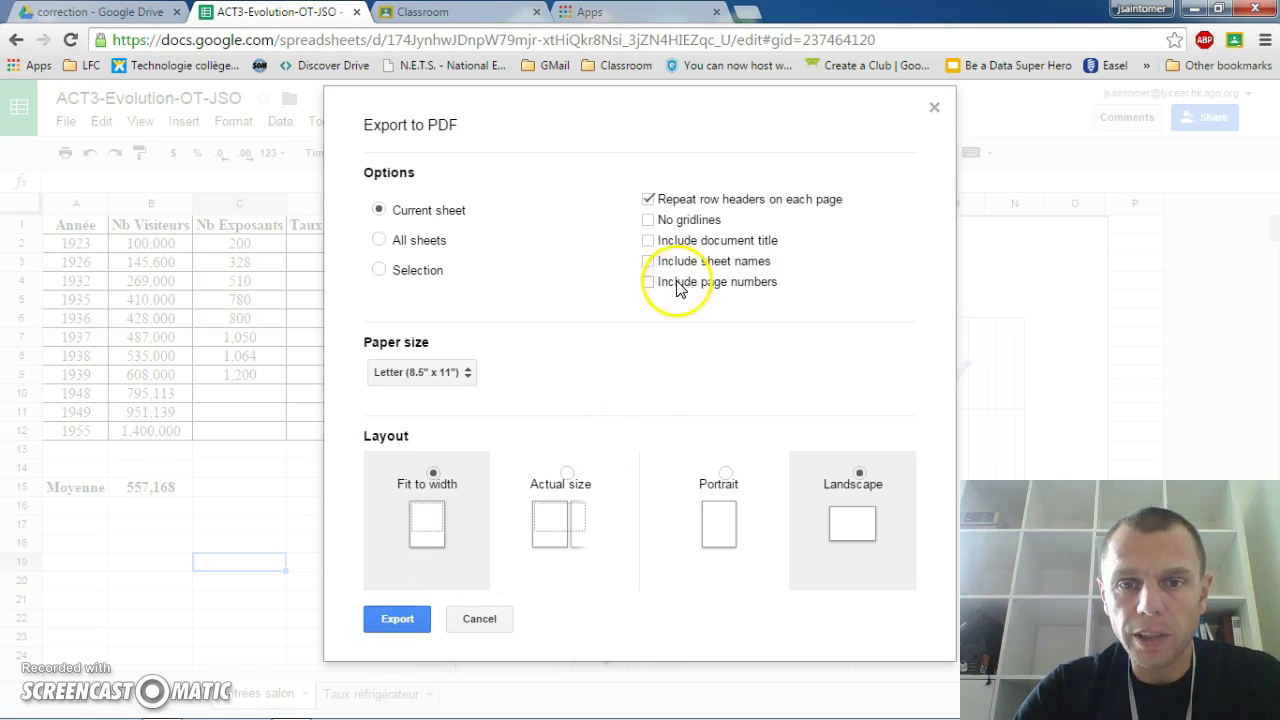
left_click(648, 241)
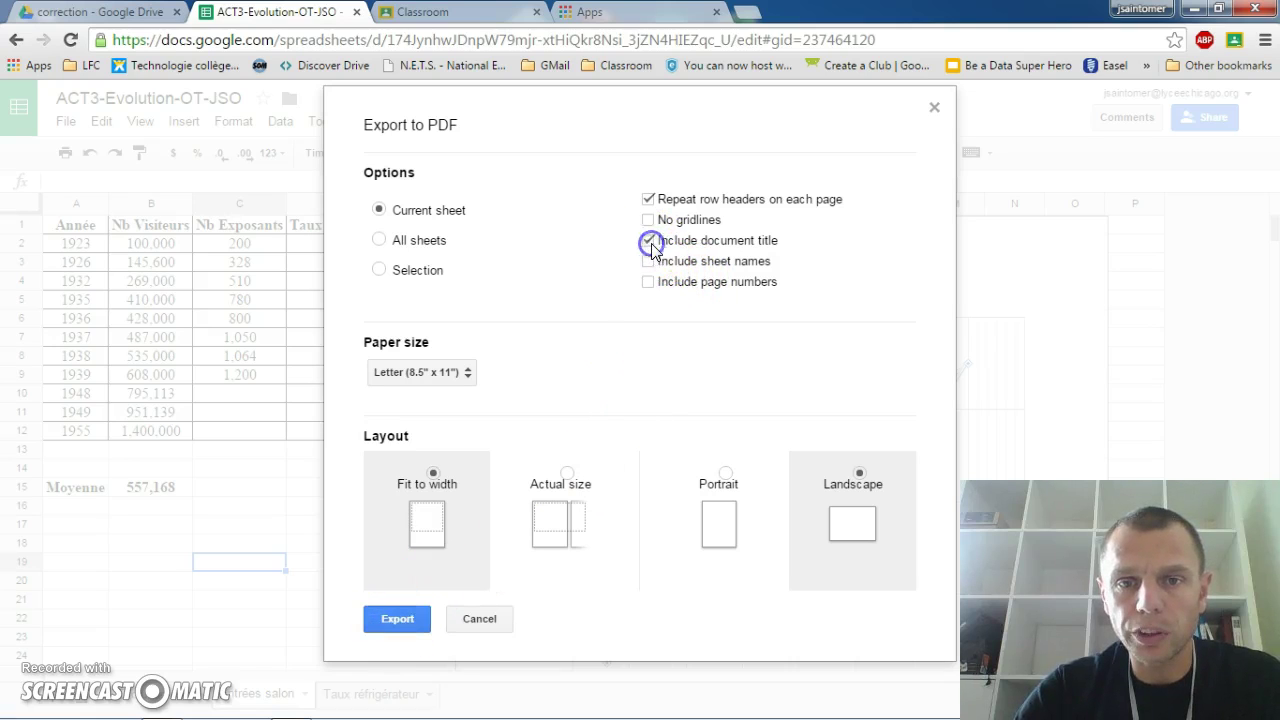
left_click(648, 263)
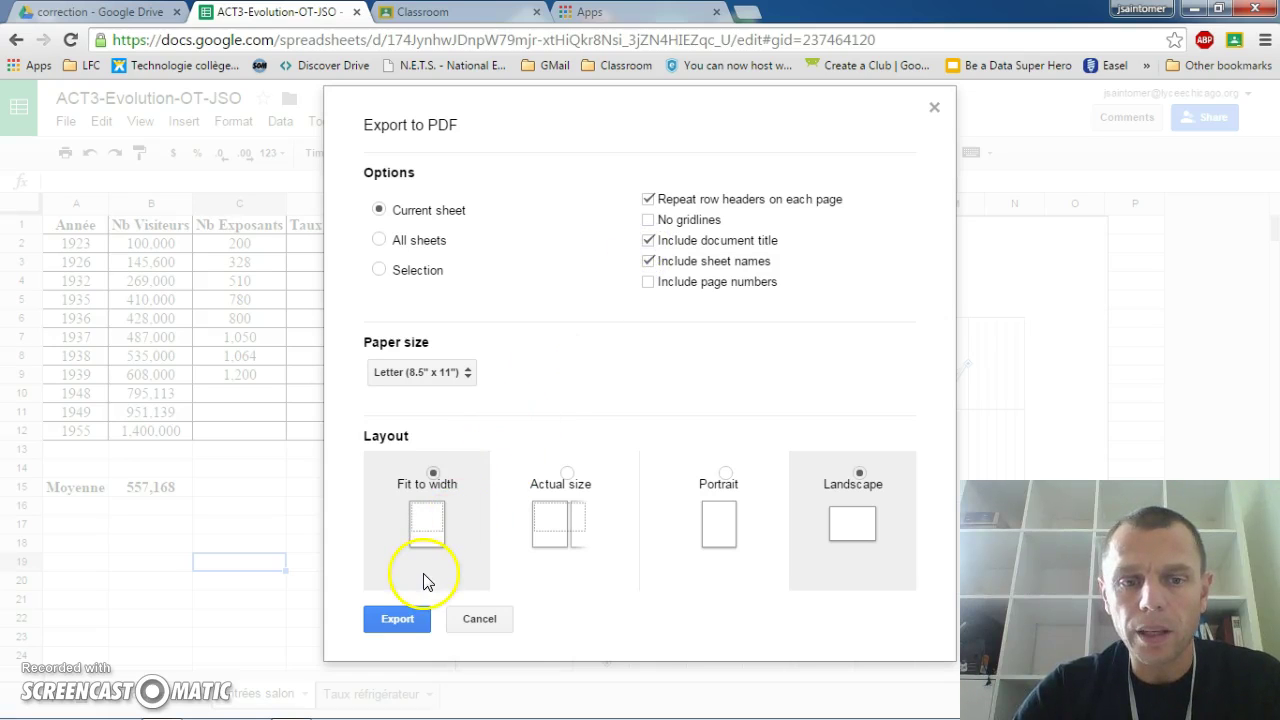
left_click(395, 620)
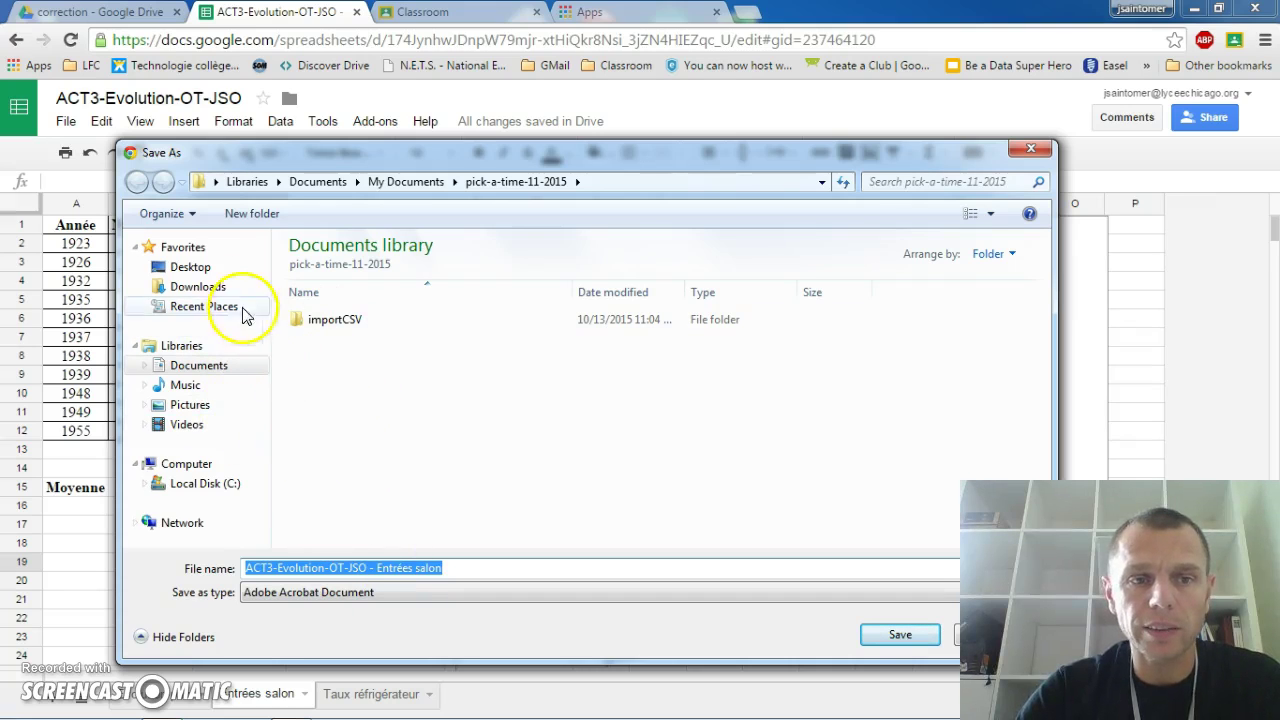
left_click(195, 267)
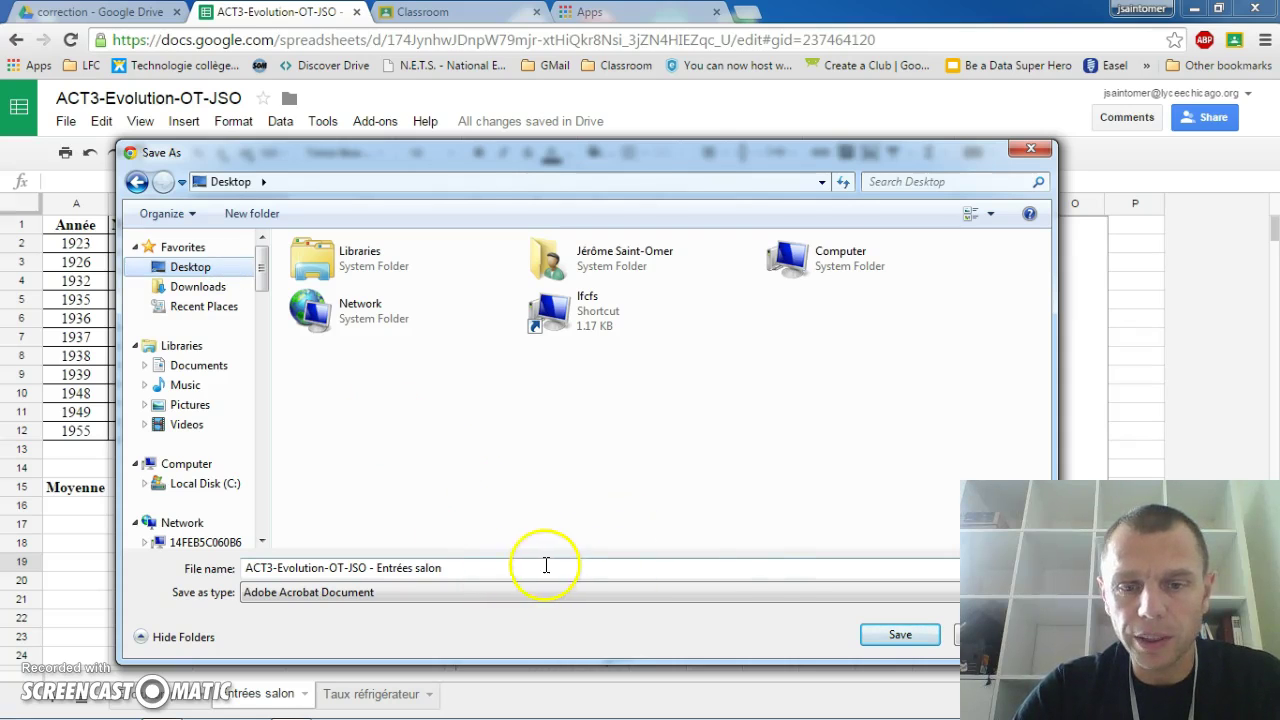
left_click(899, 633)
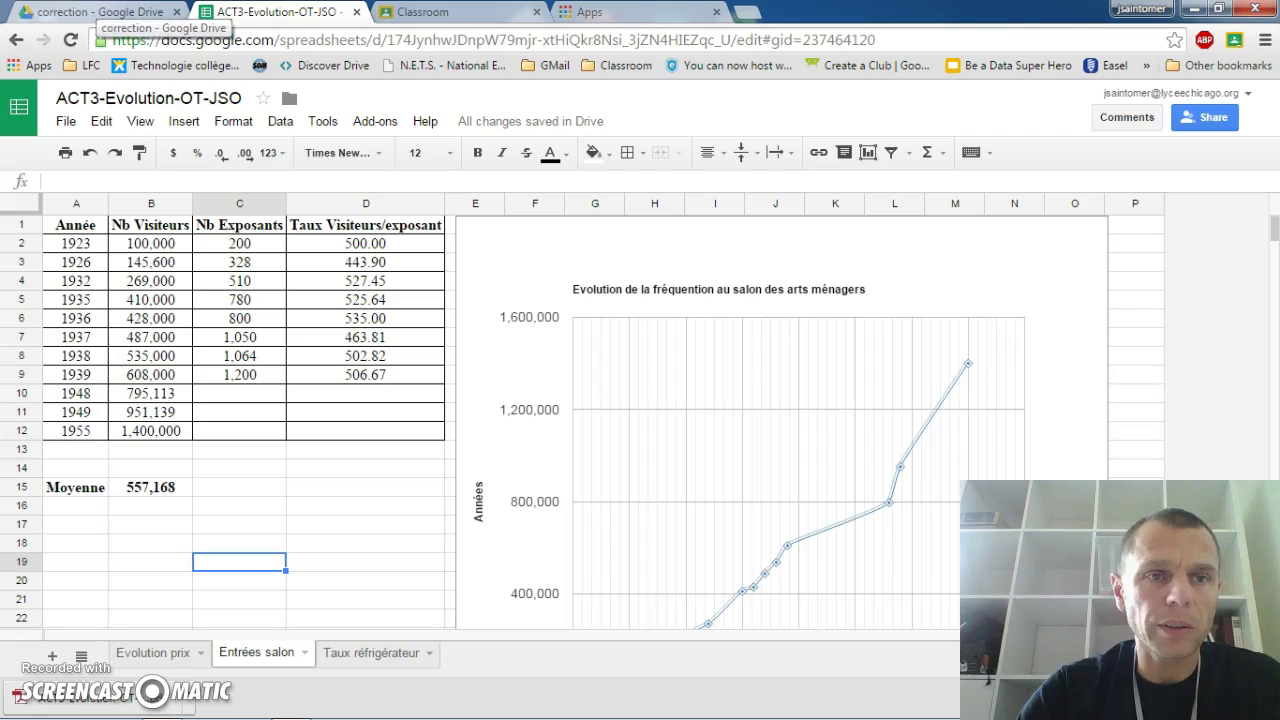
- Upload the downloaded Entrées salon PDF to the correction folder in Google Drive and select the uploaded file
left_click(140, 12)
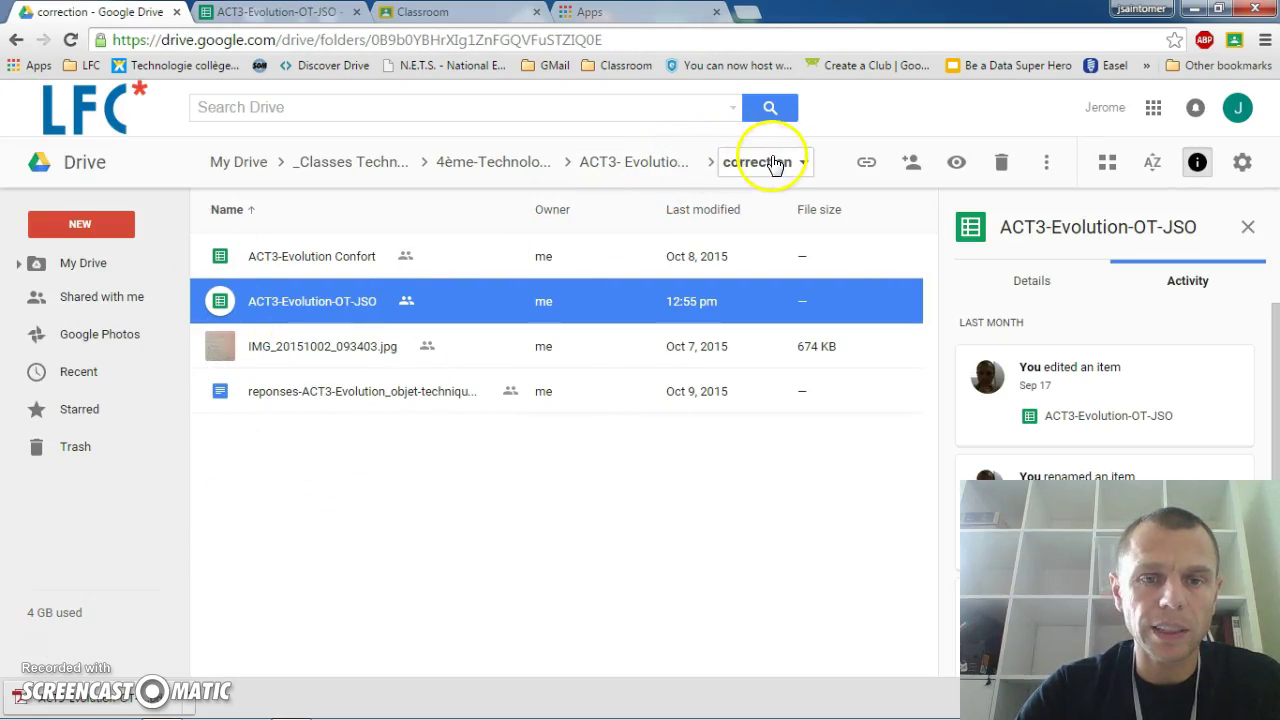
left_click_drag(80, 697, 547, 477)
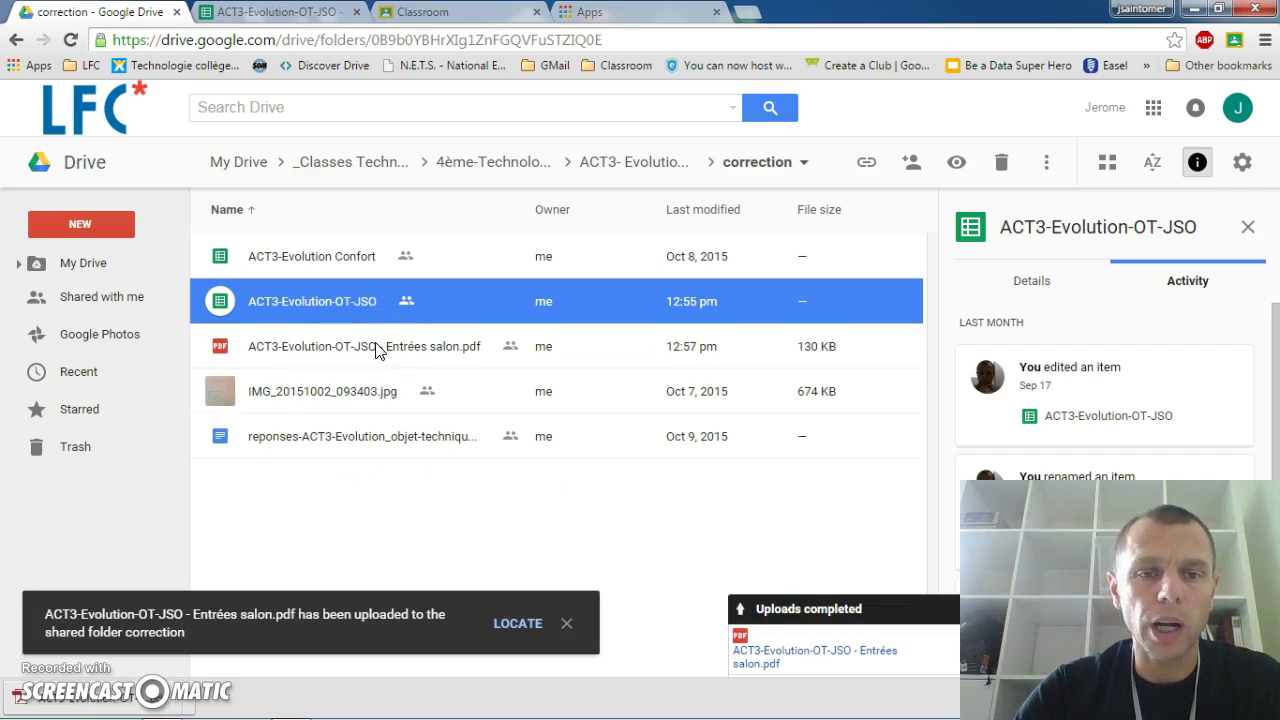
left_click(377, 350)
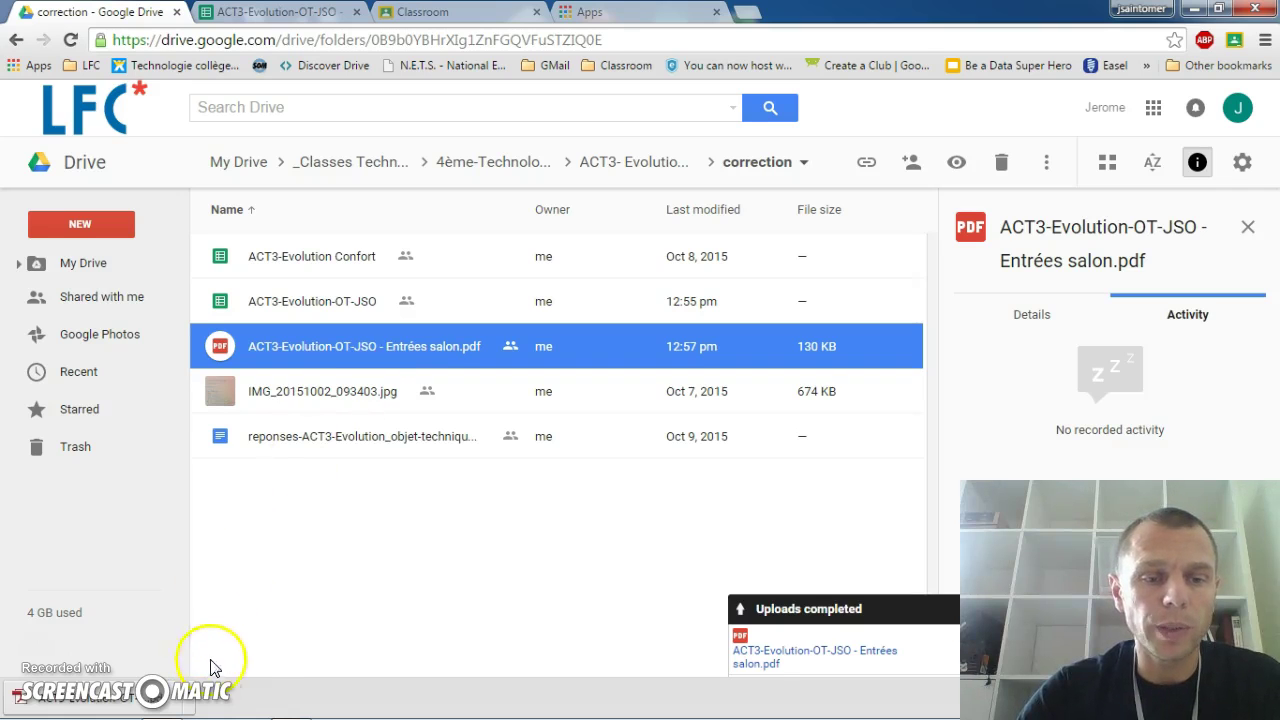
- Show the downloaded PDF in its Desktop folder, delete it to the Recycle Bin and close the folder window
left_click(196, 703)
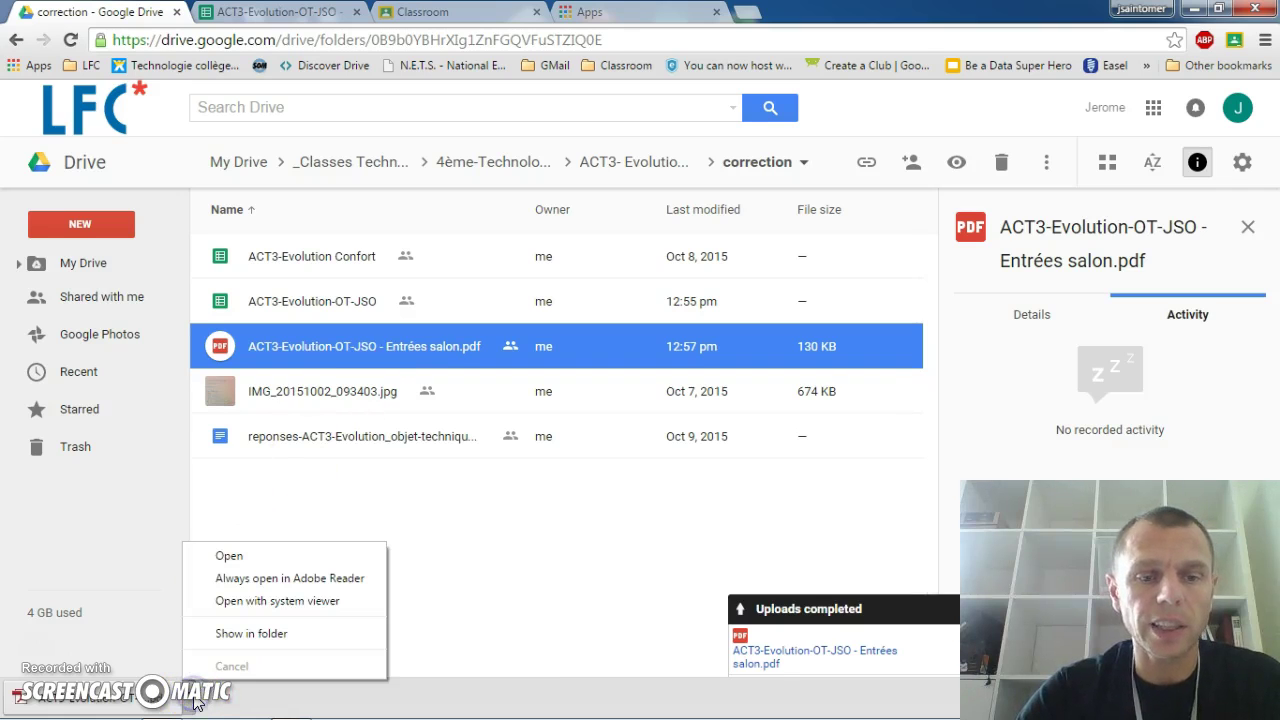
left_click(236, 636)
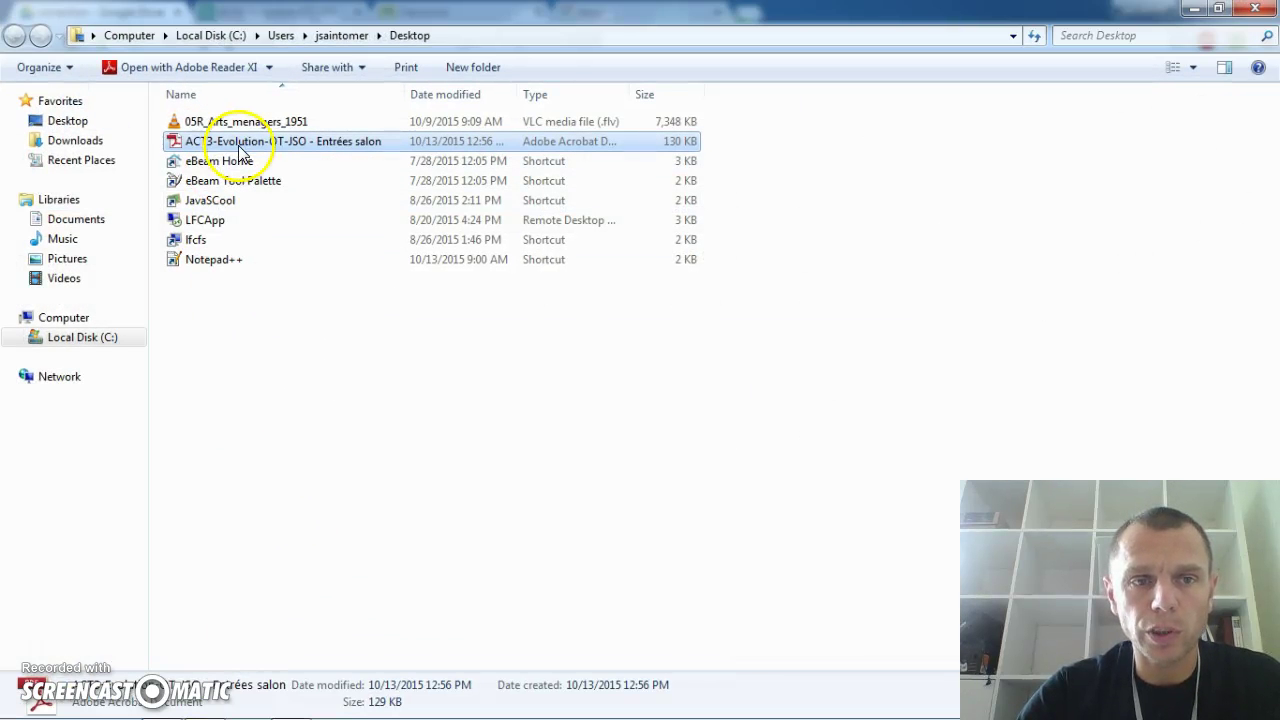
left_click(241, 143)
key("BackSpace")
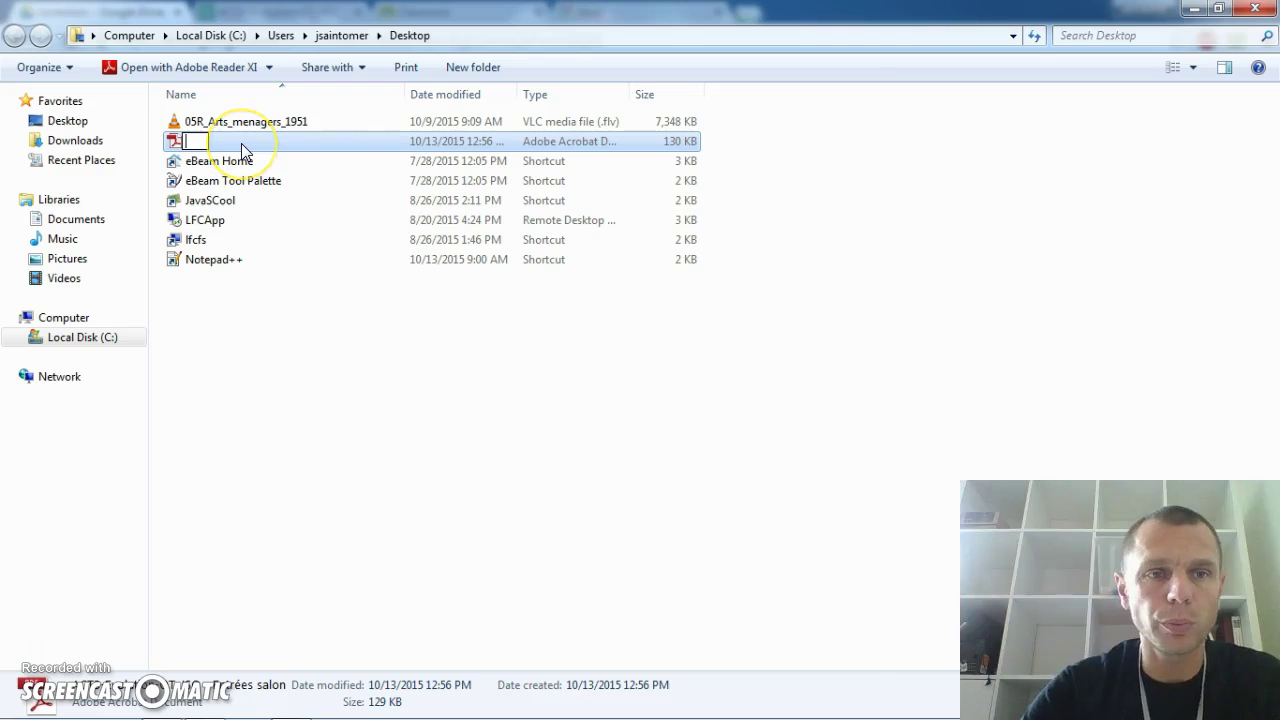
left_click(175, 143)
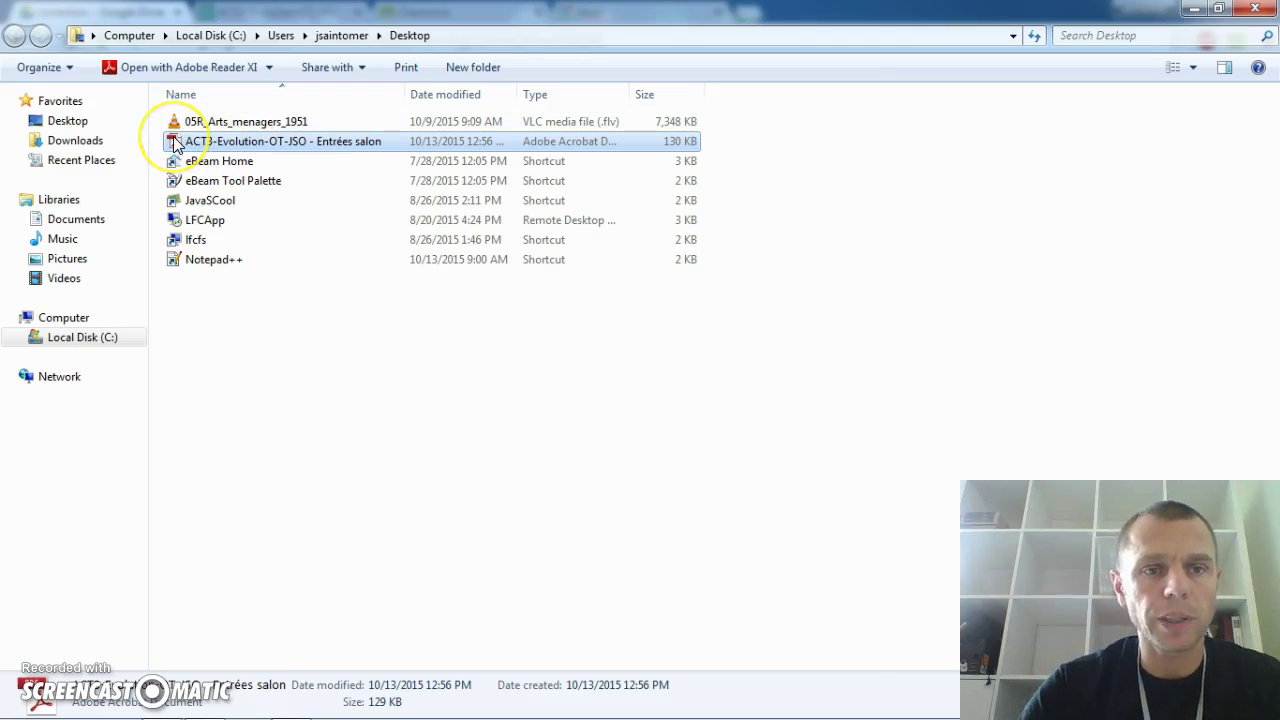
key("Delete")
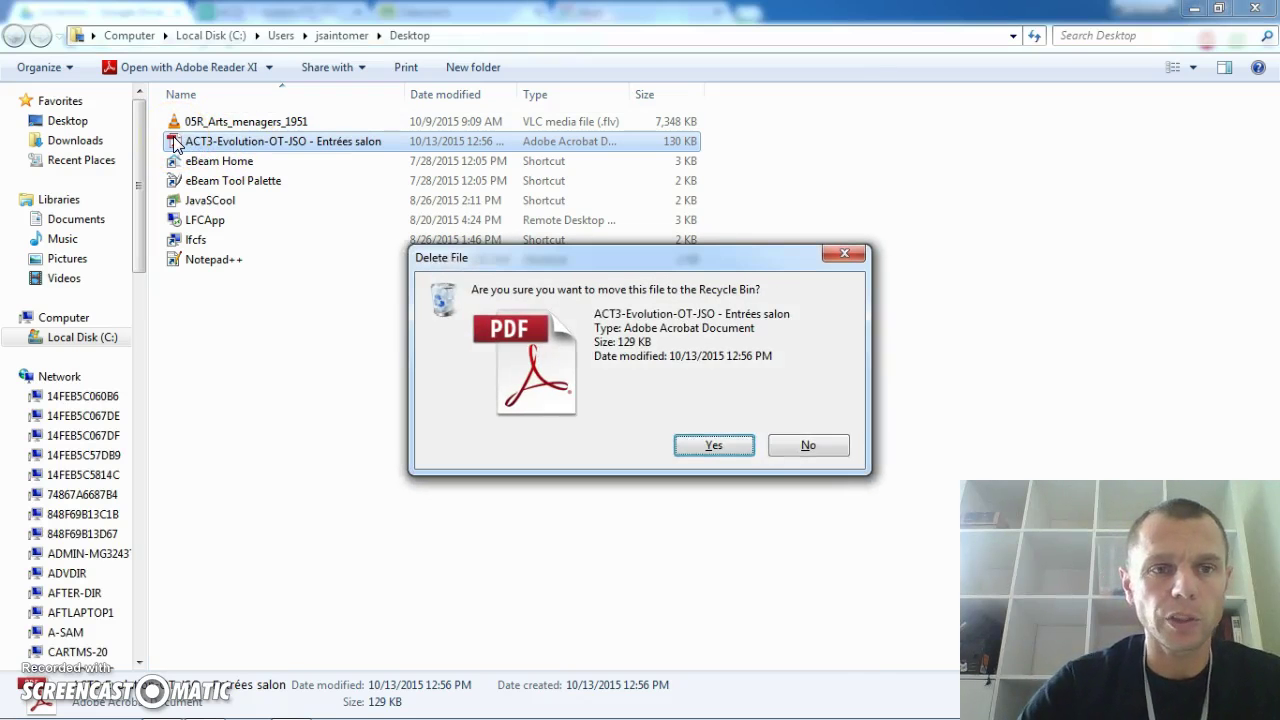
left_click(726, 450)
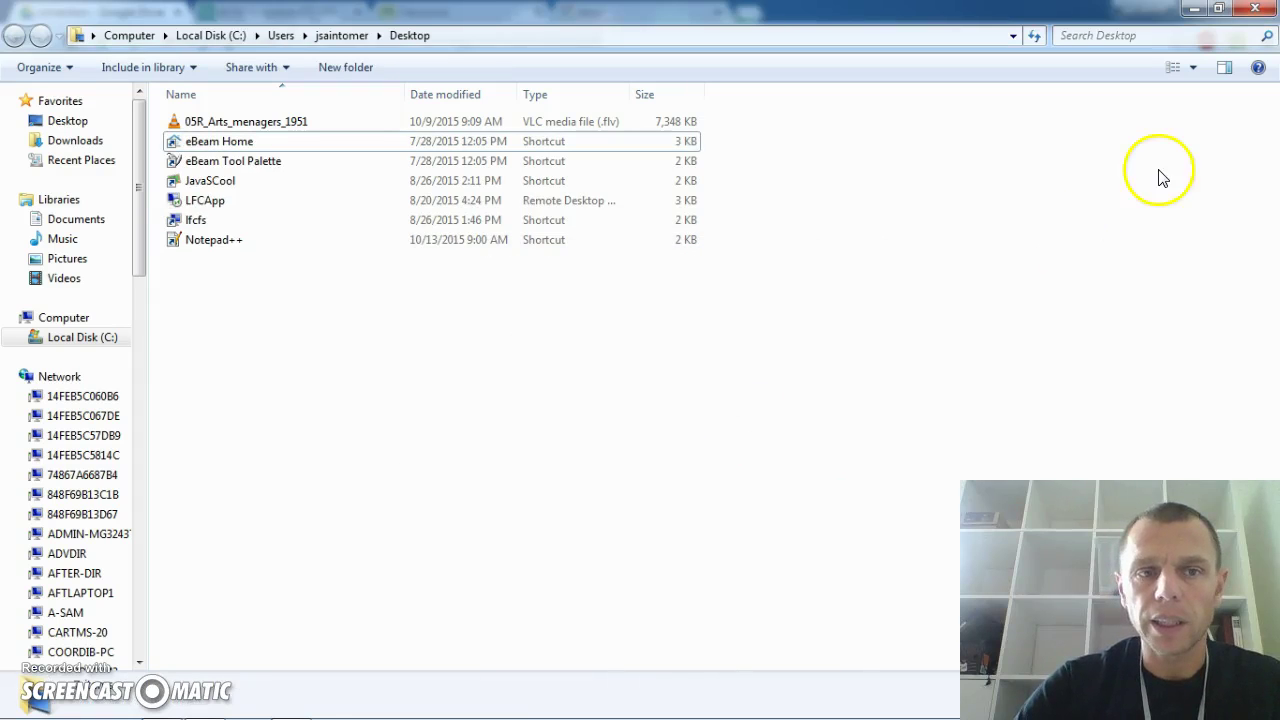
left_click(1255, 8)
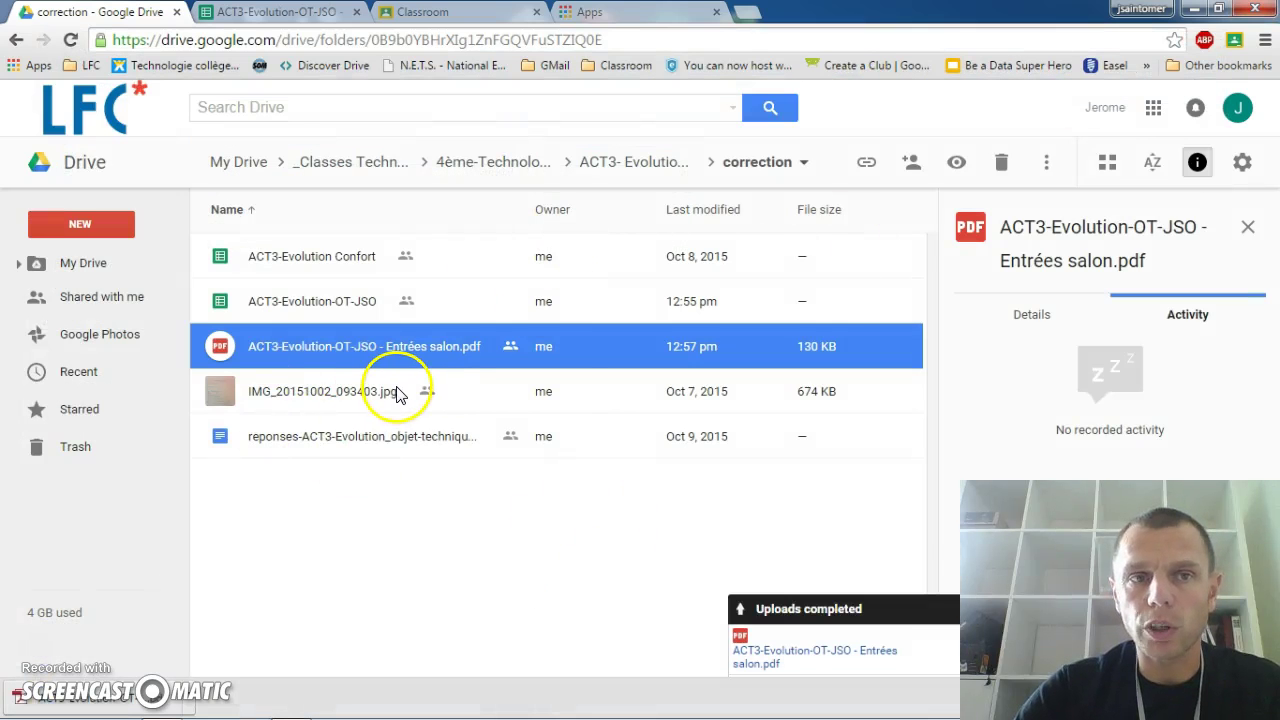
- Print the current Entrées salon sheet from the ACT3-Evolution-OT-JSO spreadsheet with Save to Google Drive as the destination
left_click(280, 12)
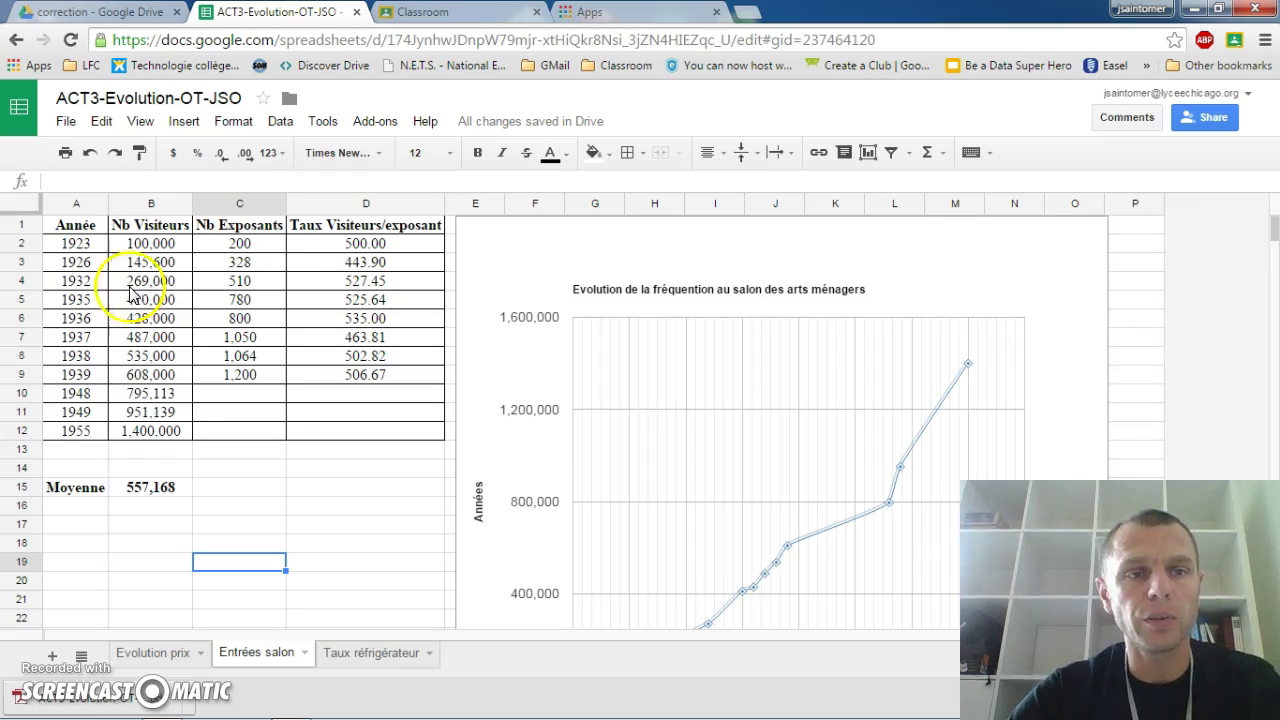
left_click(65, 156)
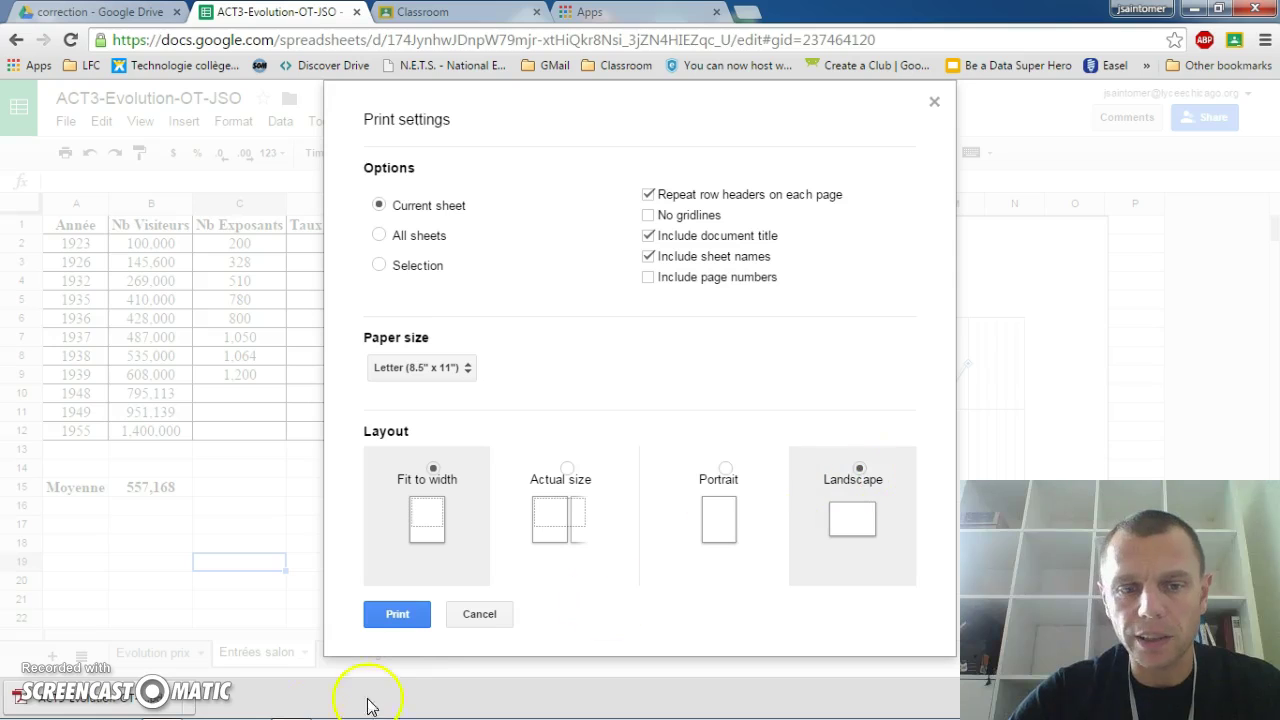
left_click(386, 613)
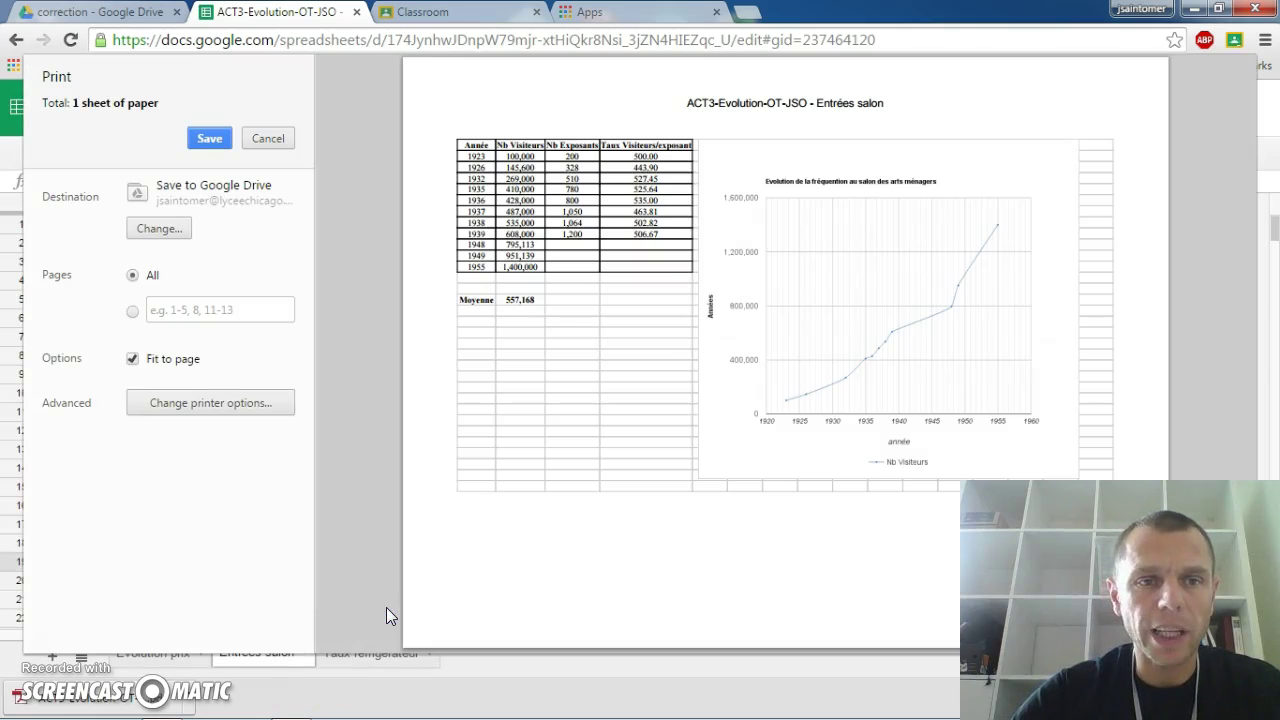
left_click(166, 233)
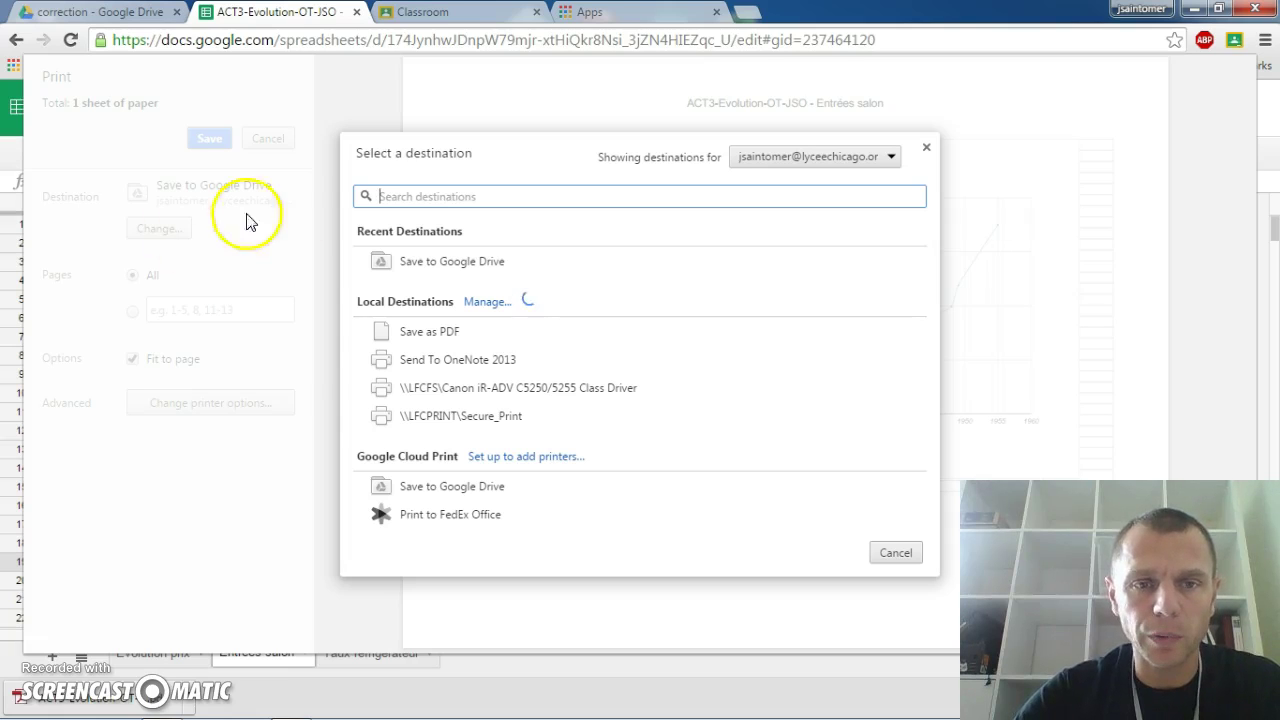
left_click(443, 489)
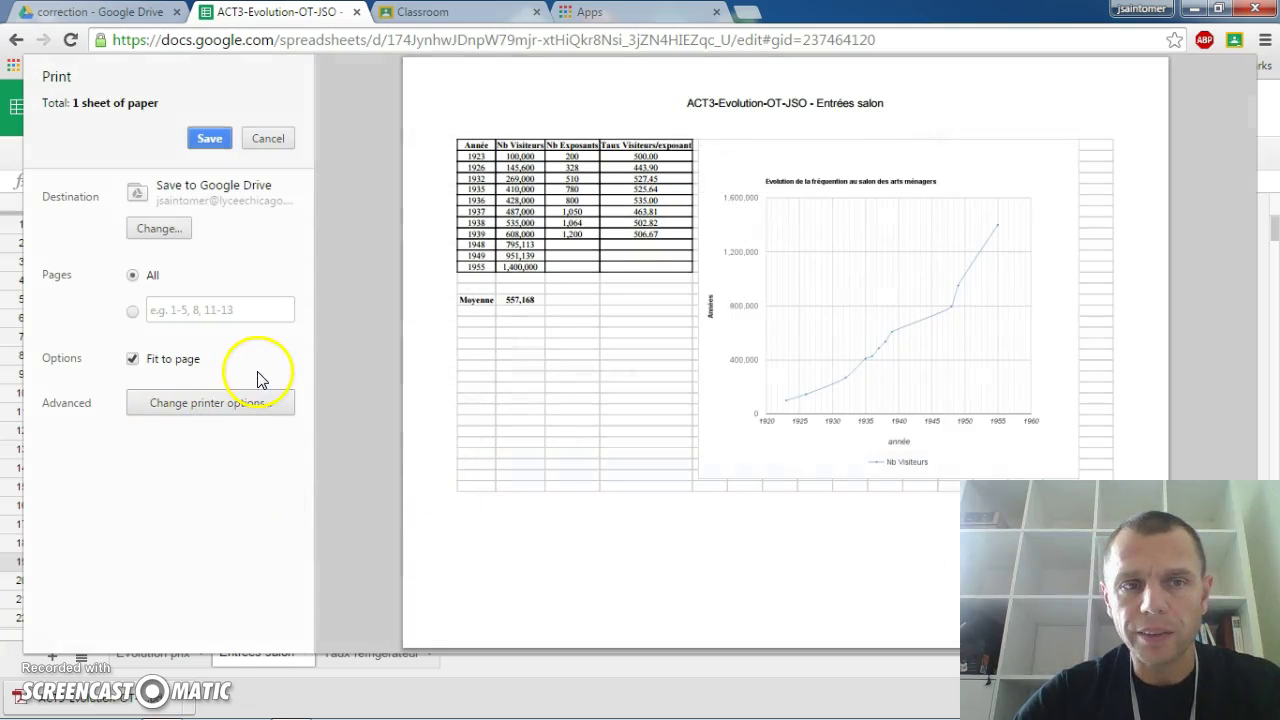
left_click(207, 140)
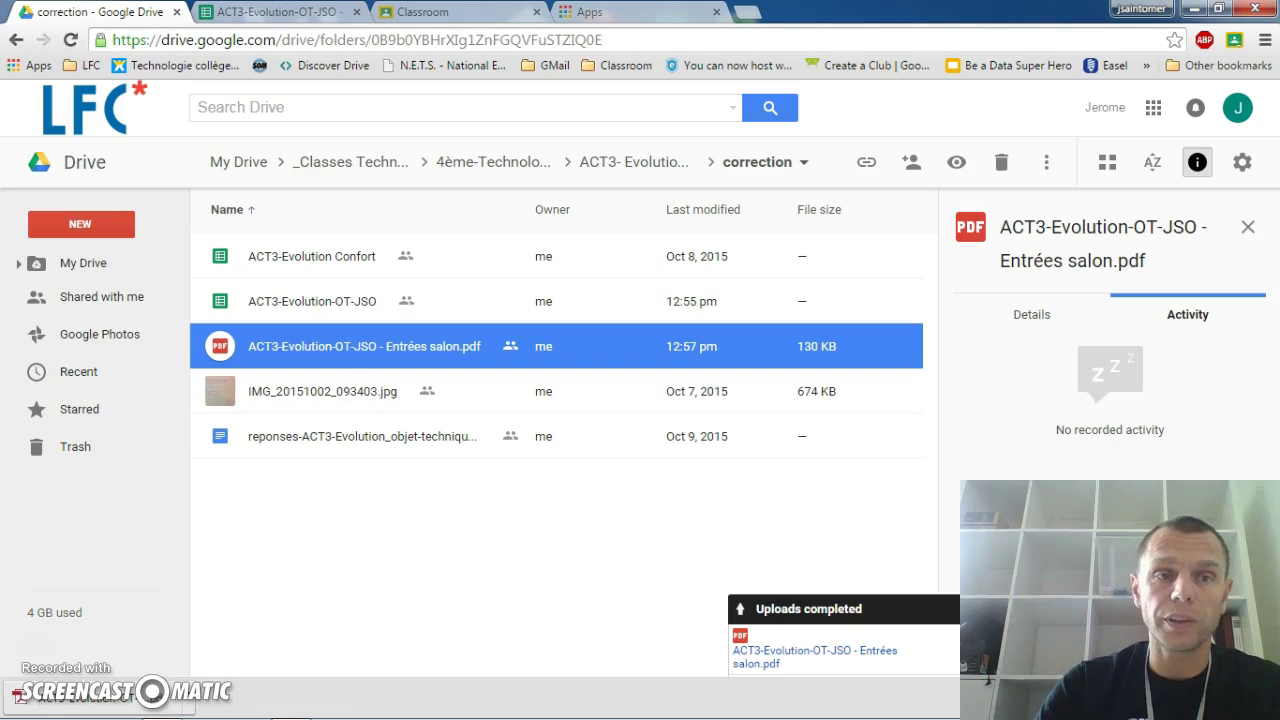
- Sort My Drive in Google Drive by last modified date and locate export.pdf
left_click(97, 276)
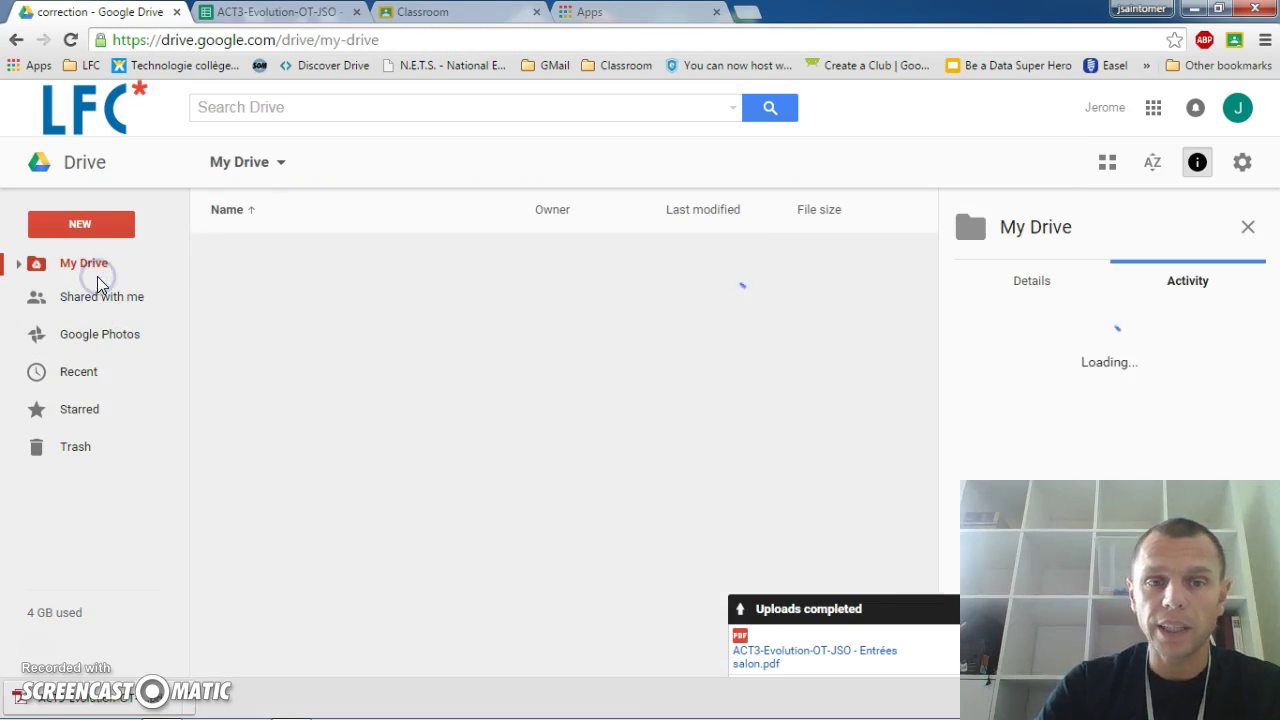
left_click(714, 215)
left_click_drag(930, 270, 945, 418)
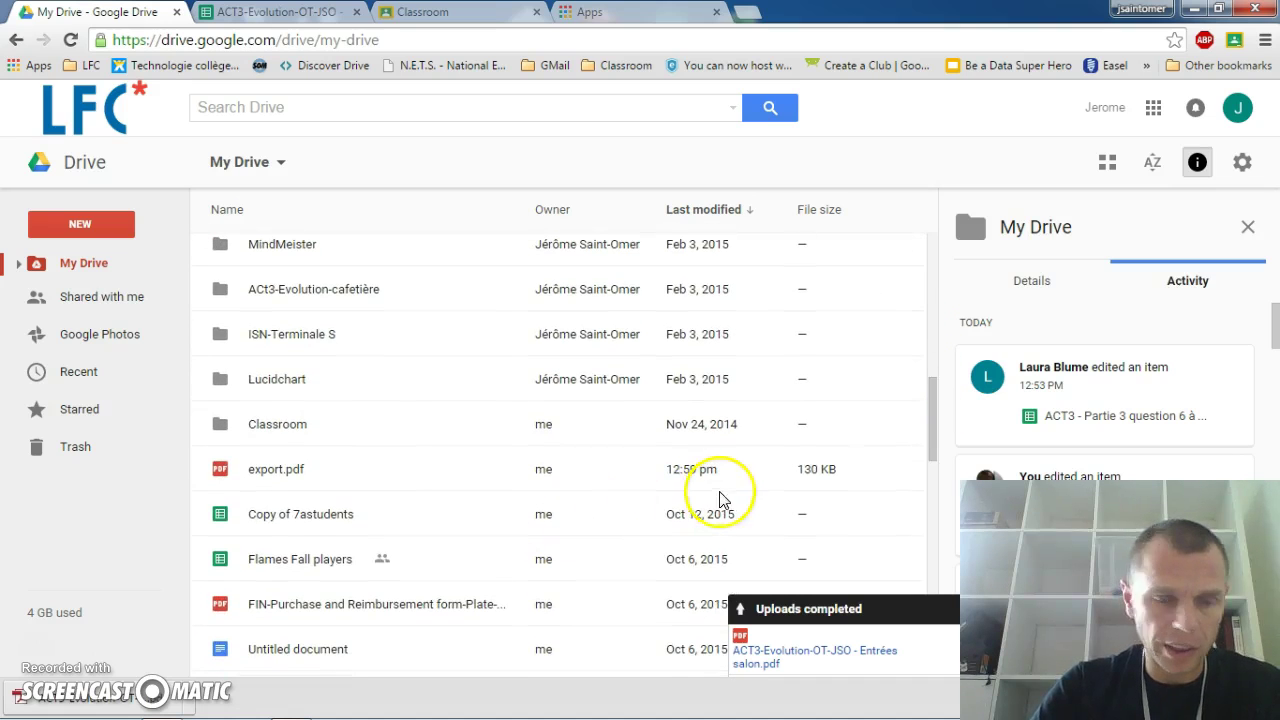
- Rename export.pdf in My Drive as ACT3-Gaphe-Visiteurs-JSO.pdf
left_click(244, 480)
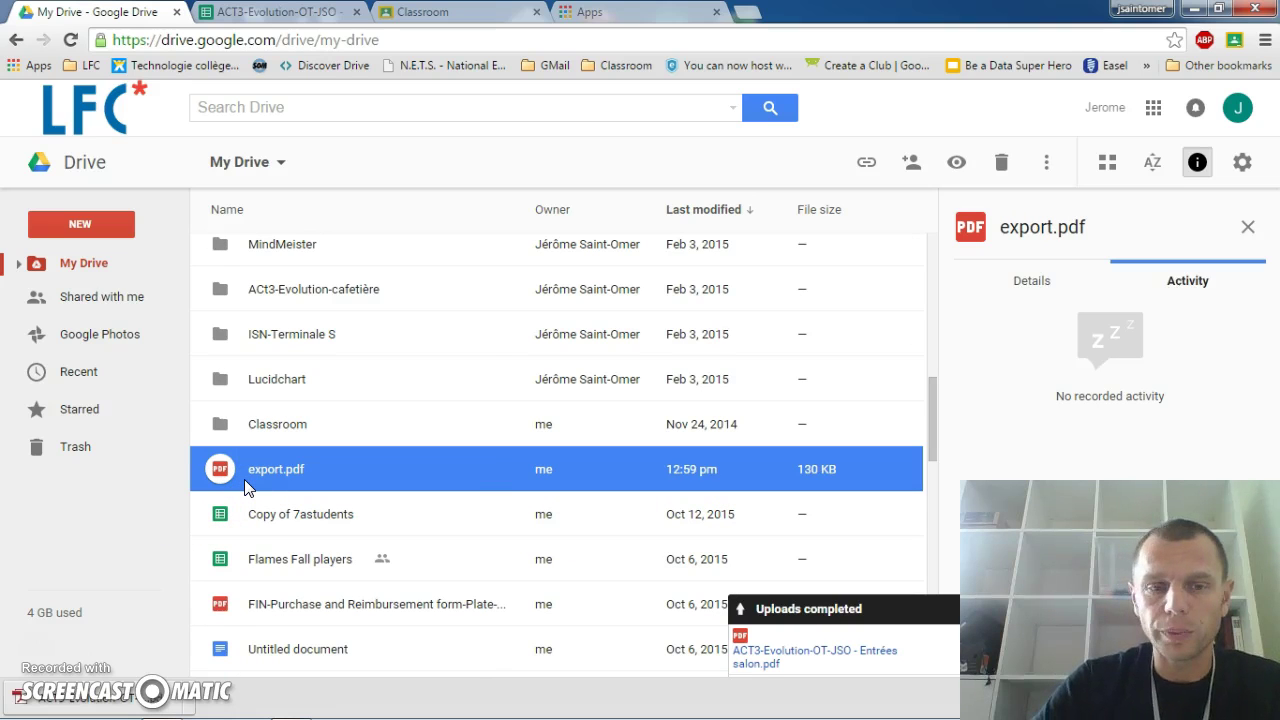
right_click(244, 479)
left_click(299, 487)
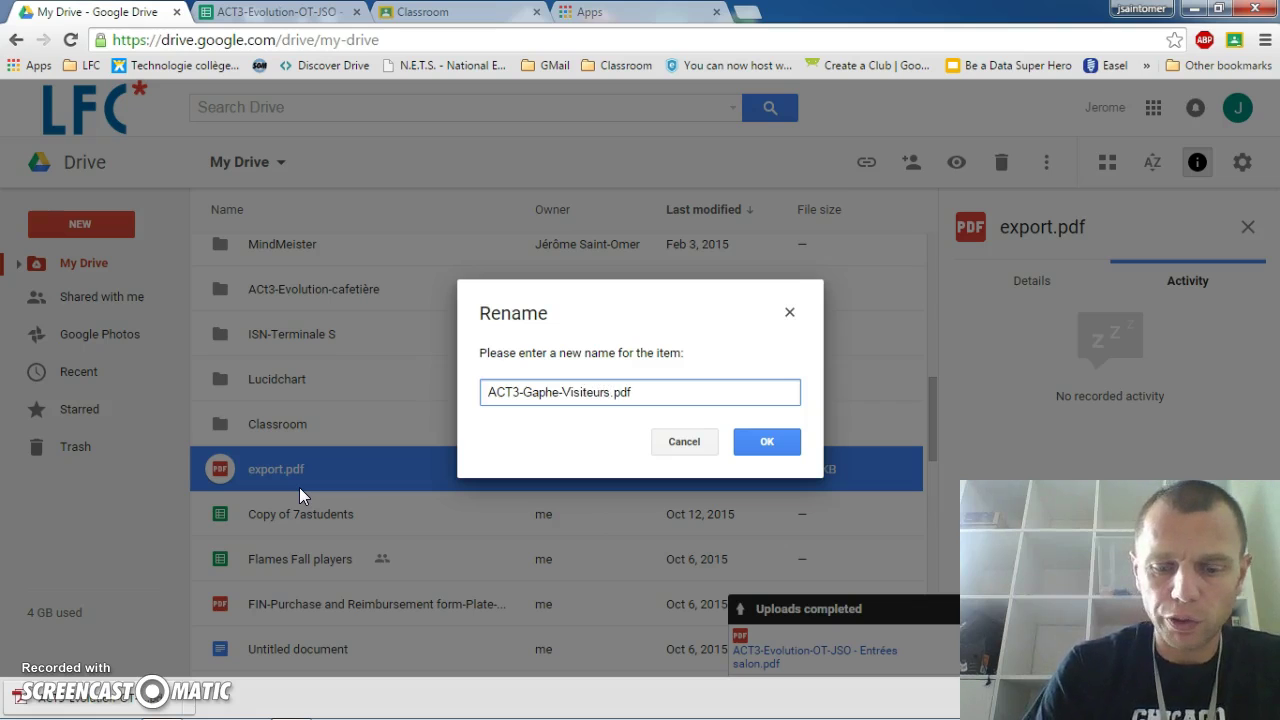
left_click(378, 448)
left_click(762, 441)
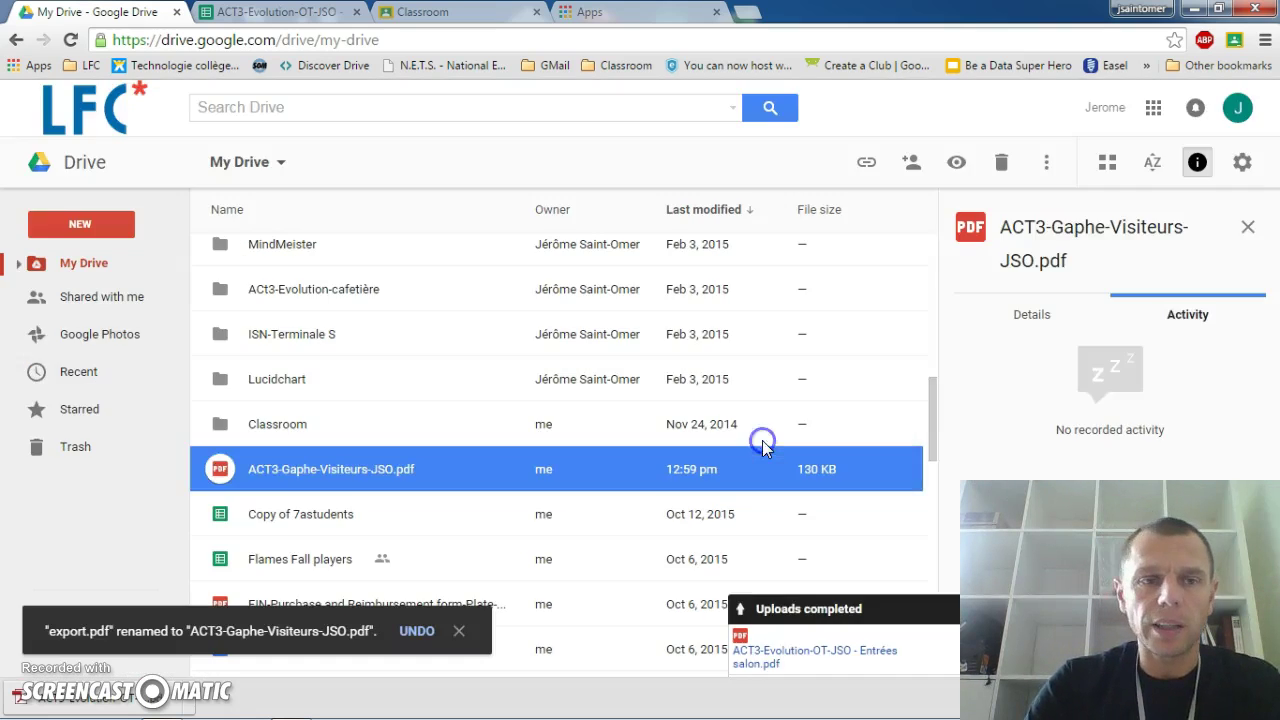
- Move the renamed PDF to _Classes Technologie > 4ème-Technologie > ACT3- Evolution Confort > correction, accepting that it is shared
right_click(235, 477)
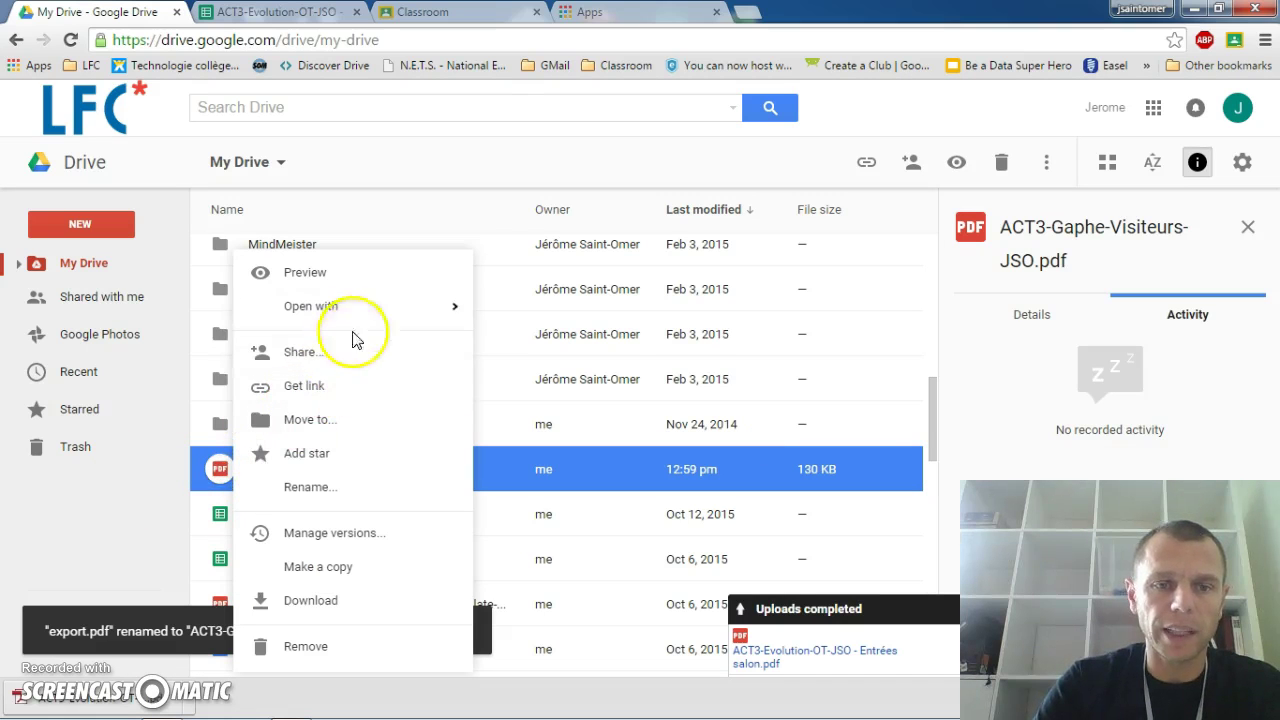
left_click(300, 420)
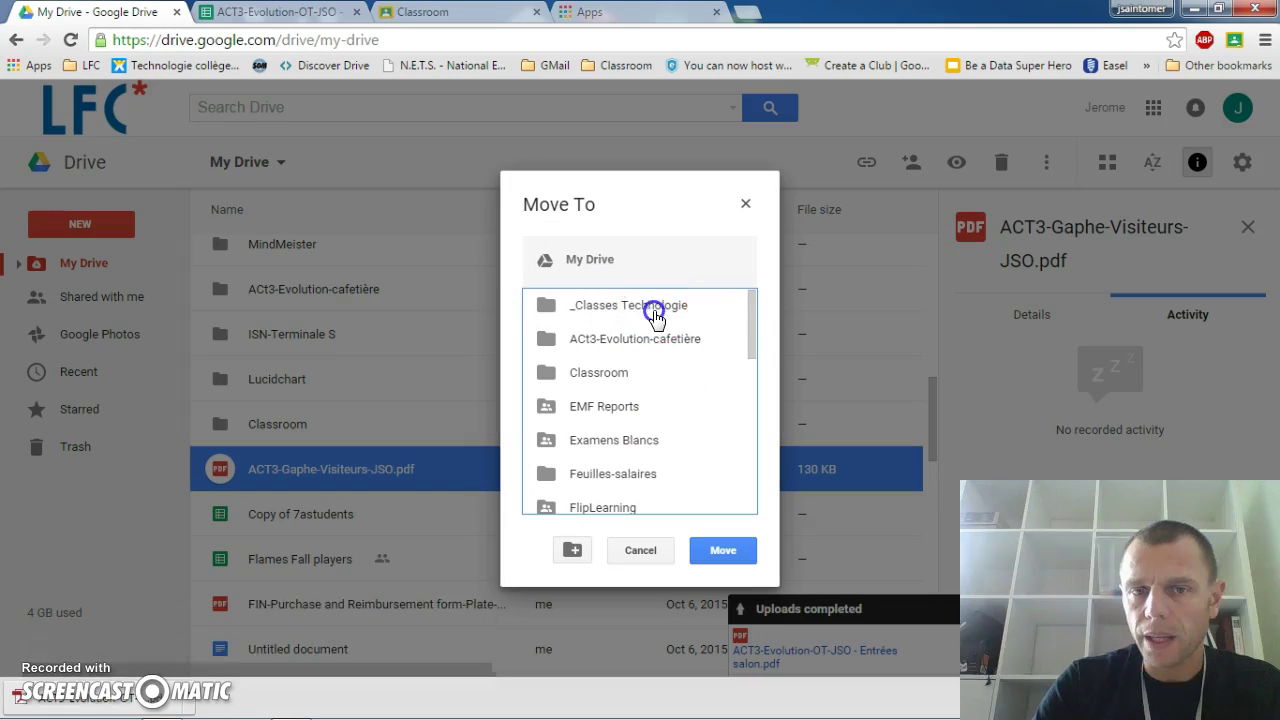
double_click(652, 312)
double_click(593, 372)
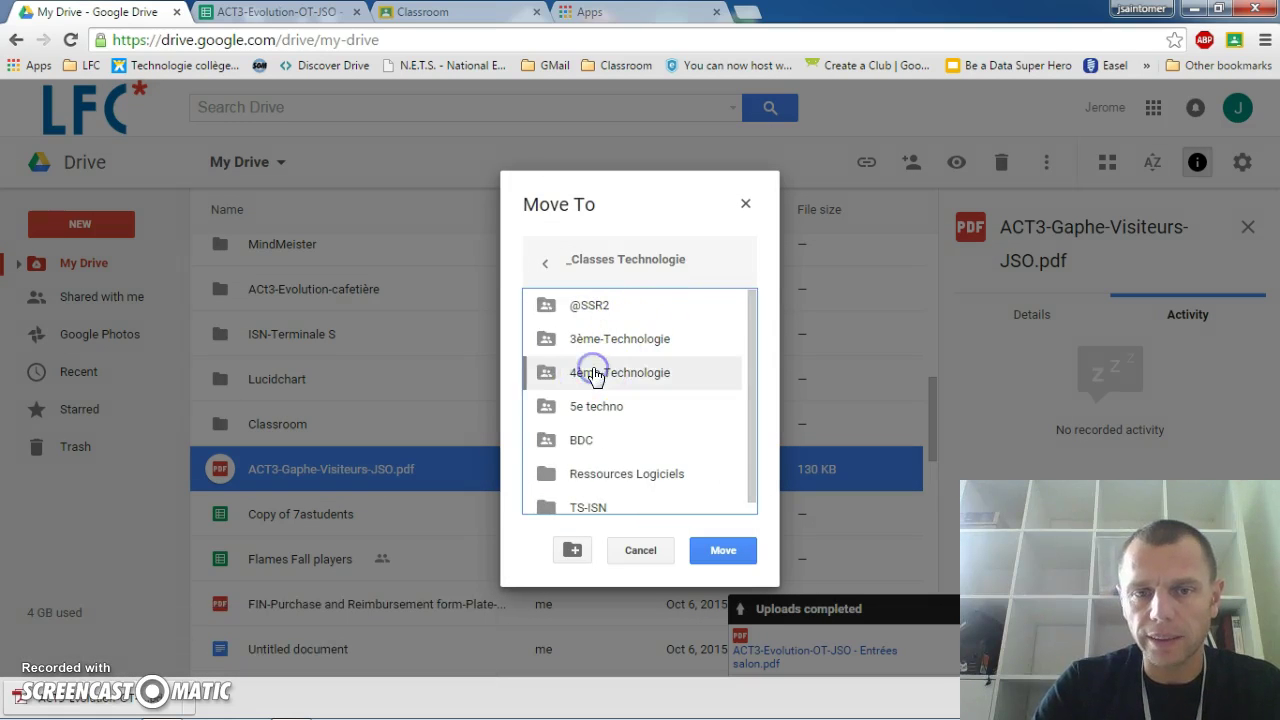
double_click(593, 374)
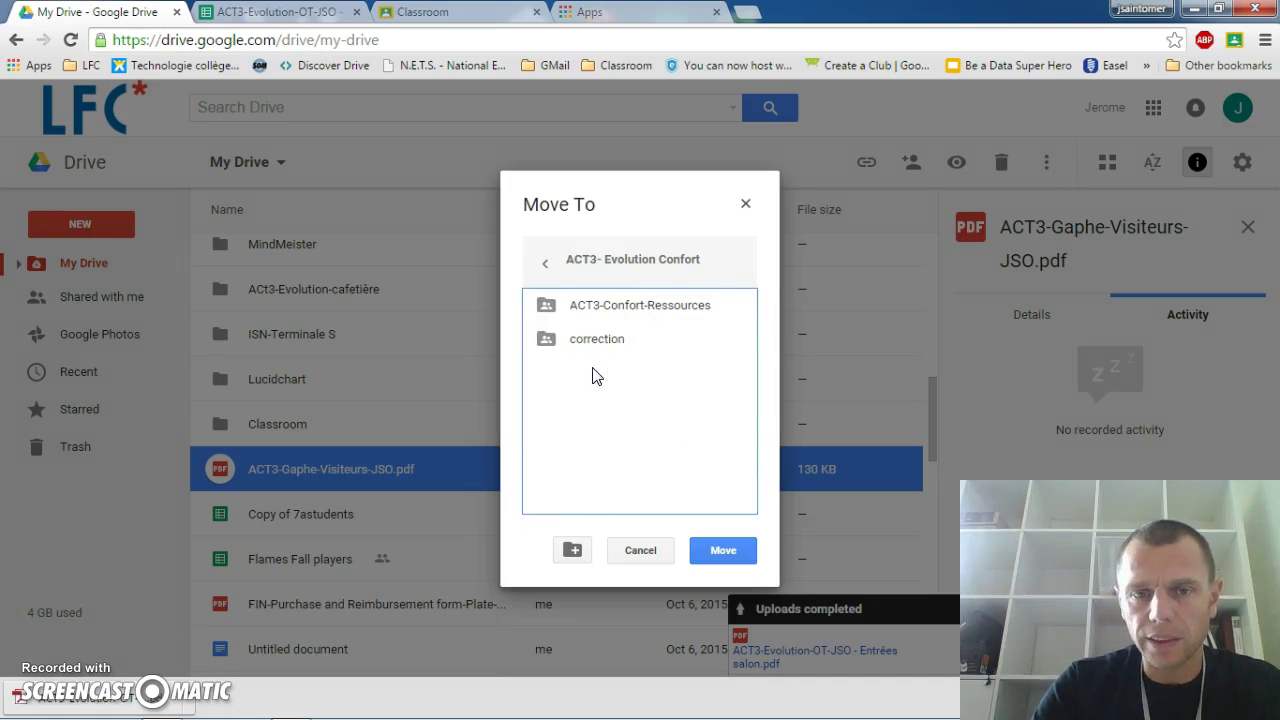
left_click(587, 344)
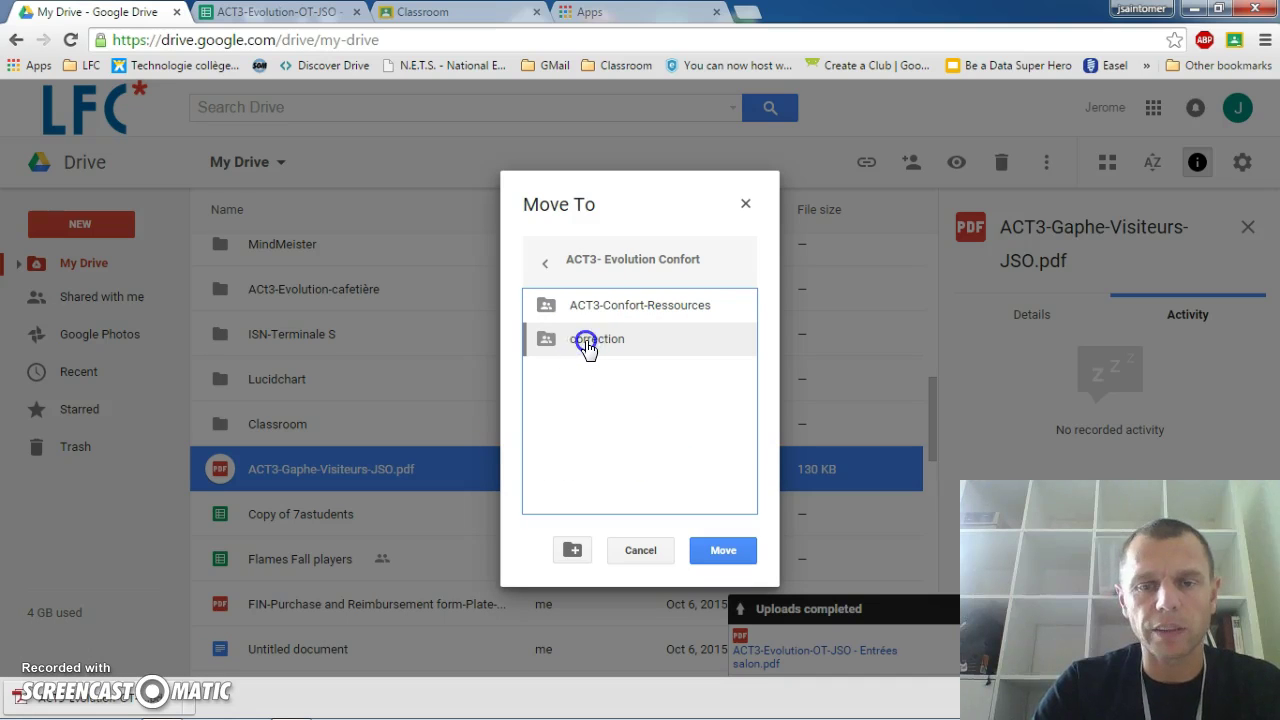
double_click(587, 341)
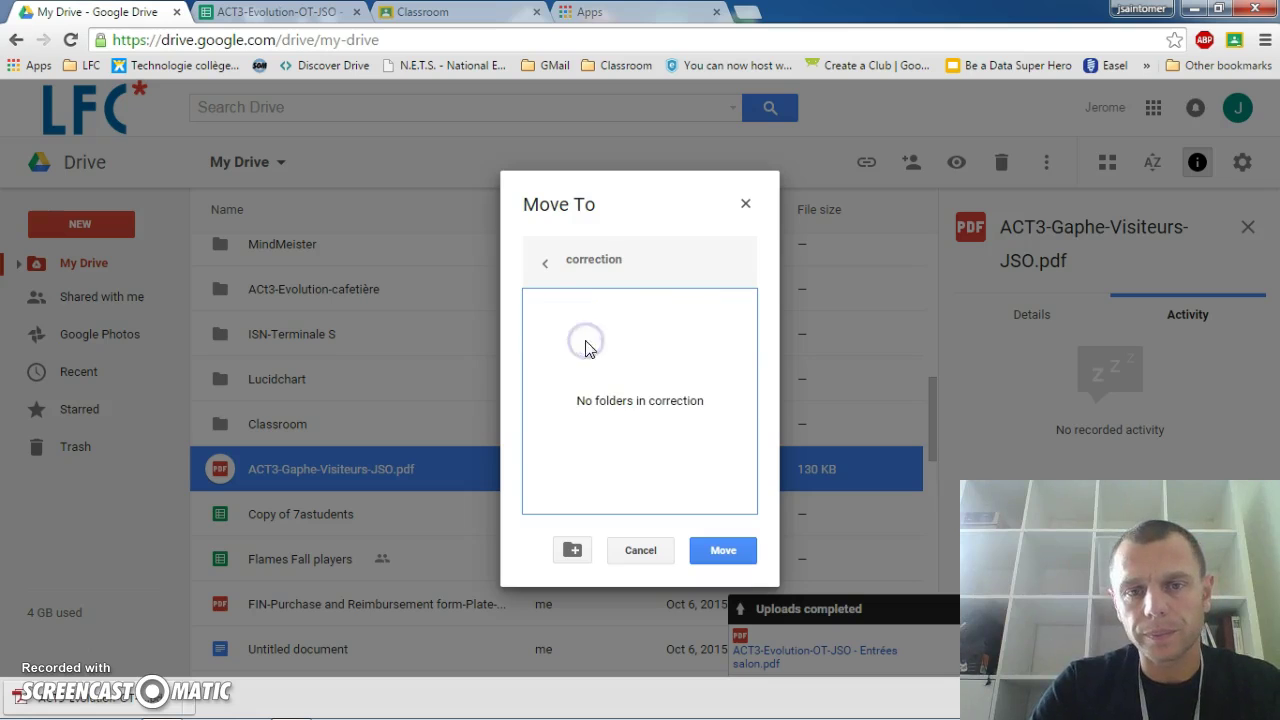
left_click(723, 551)
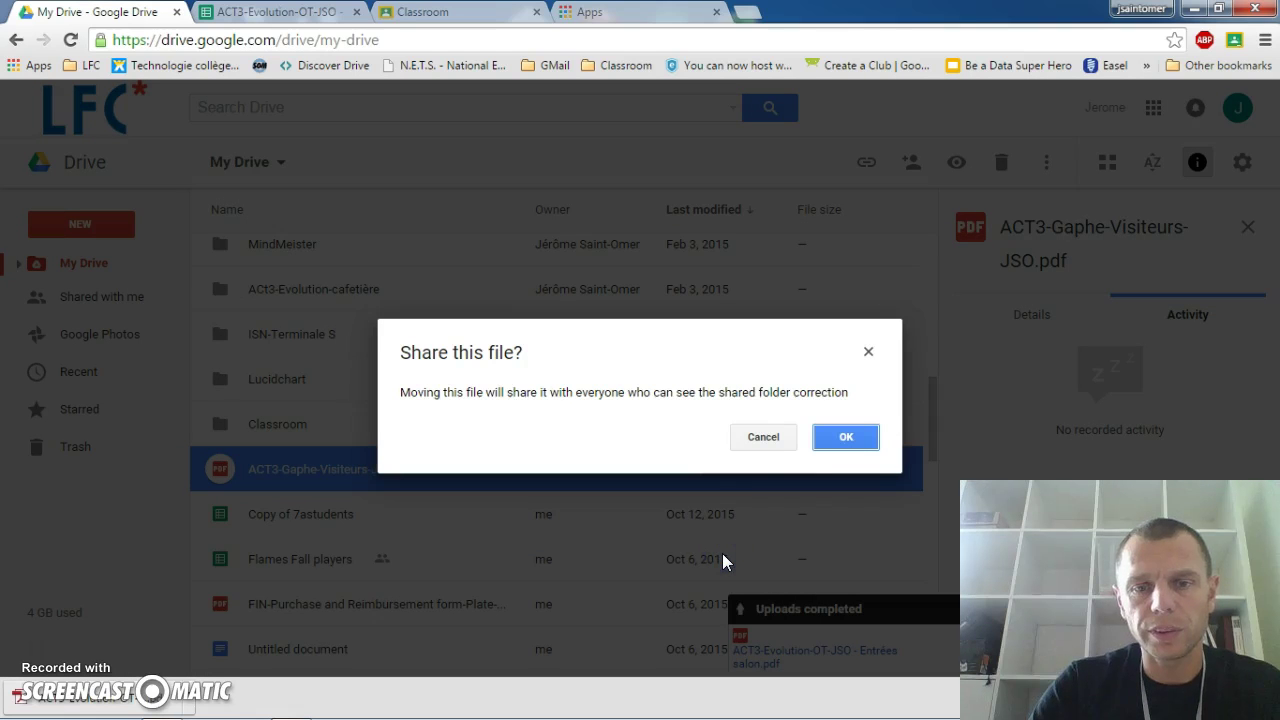
left_click(845, 434)
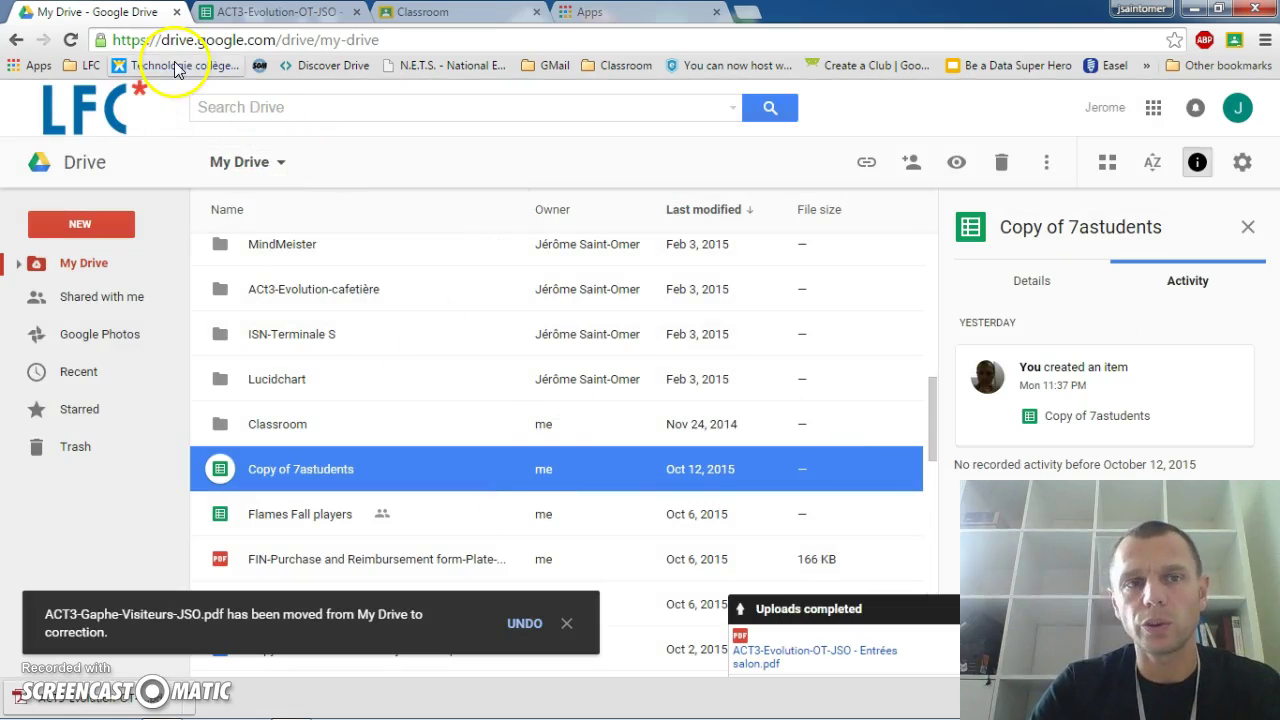
- Close the ACT3-Evolution-OT-JSO spreadsheet to get to the Google Classroom class overview
left_click(268, 12)
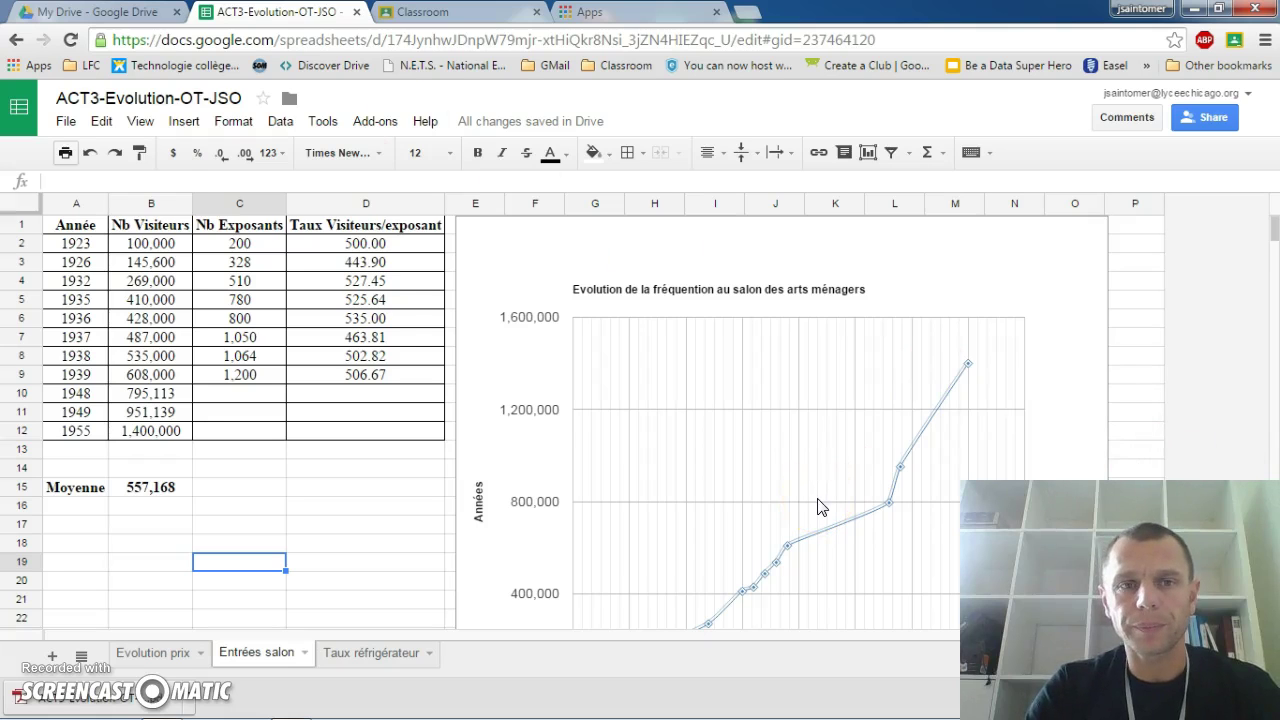
left_click(354, 12)
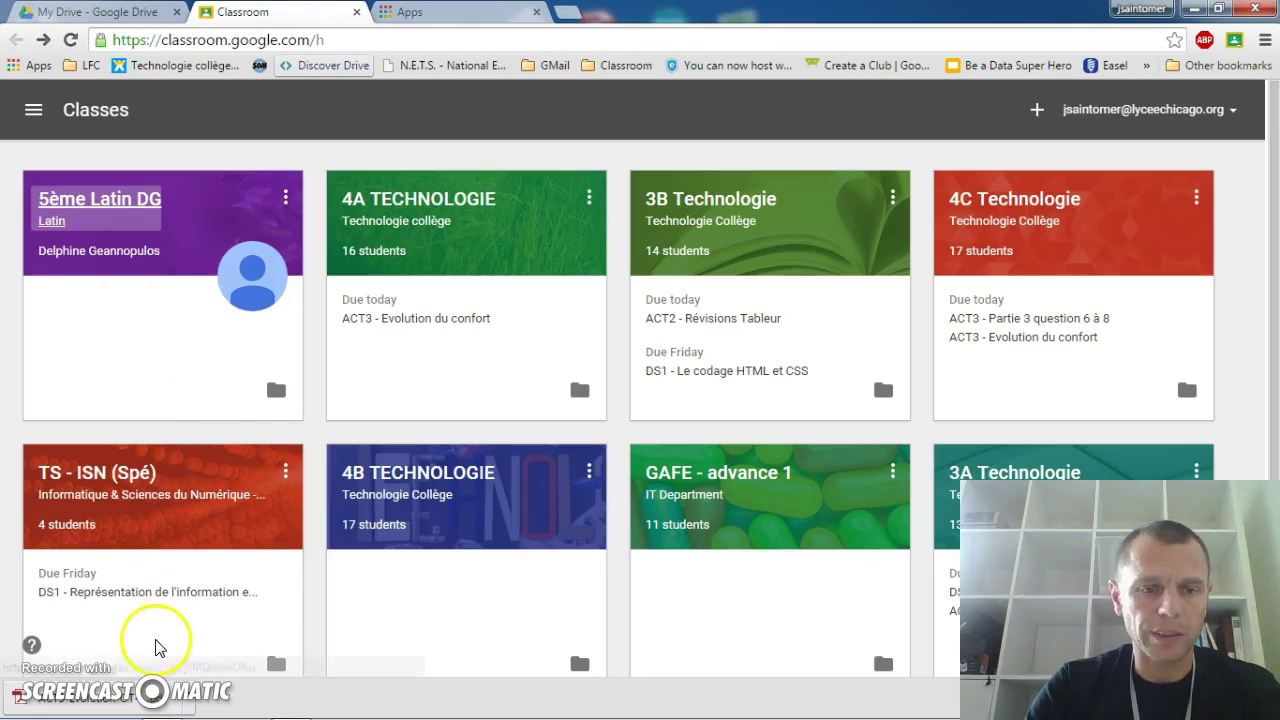